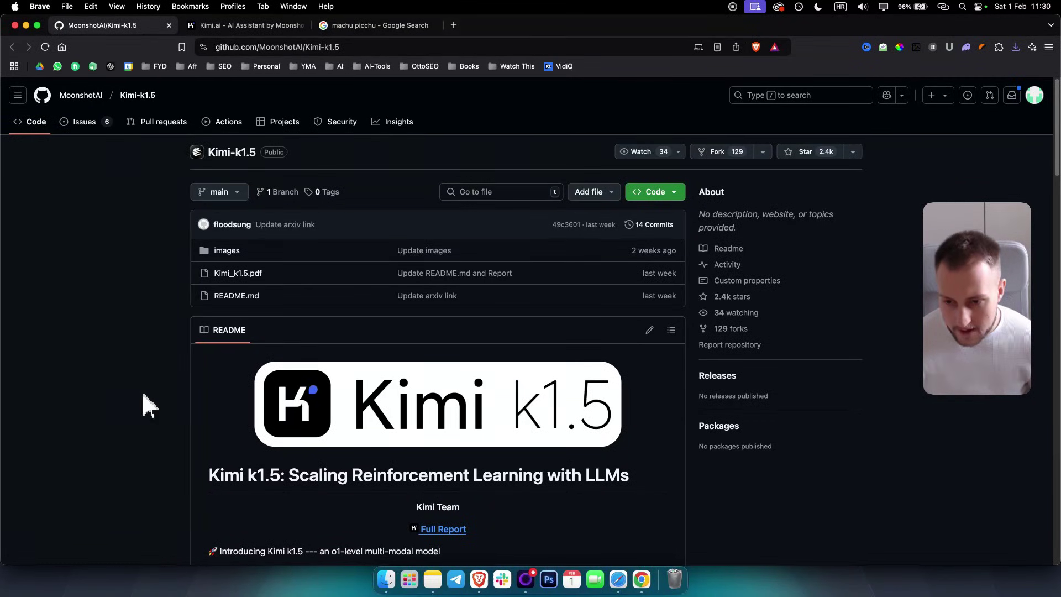
- Scroll the Kimi-k1.5 README from its introduction, past the short-CoT claim, to the long-CoT benchmark chart
{"action": "scroll", "coordinate": [142, 395], "scroll_direction": "down", "scroll_amount": 5}
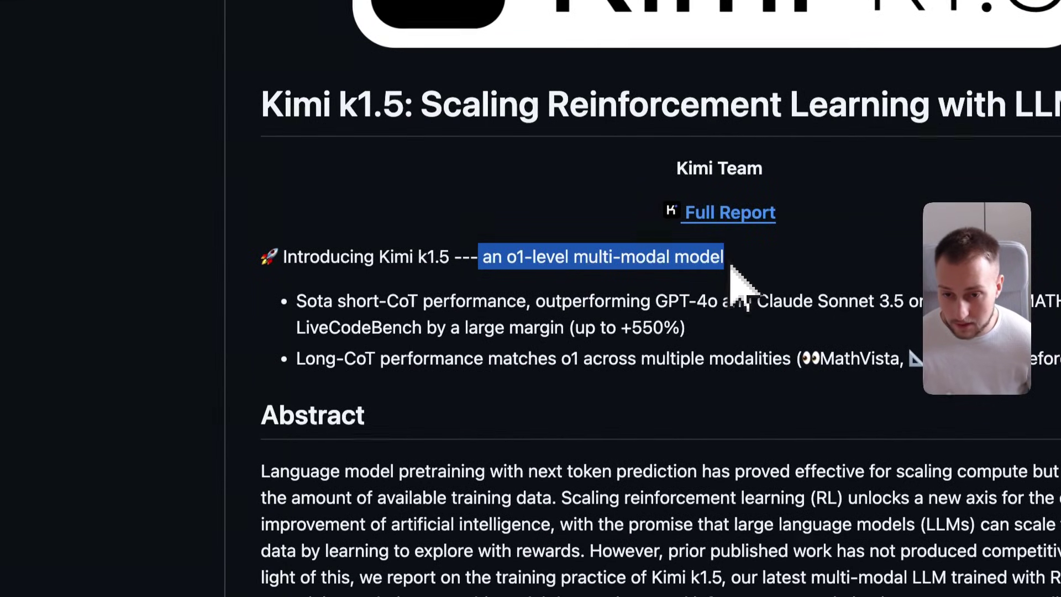
{"action": "left_click", "coordinate": [430, 288]}
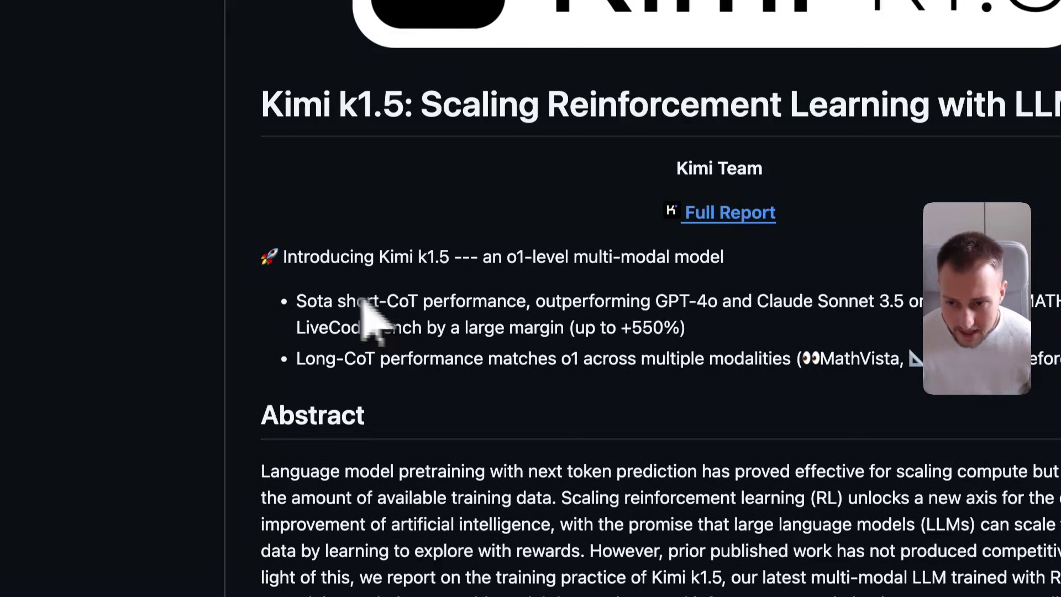
{"action": "left_click_drag", "start_coordinate": [297, 309], "coordinate": [910, 303]}
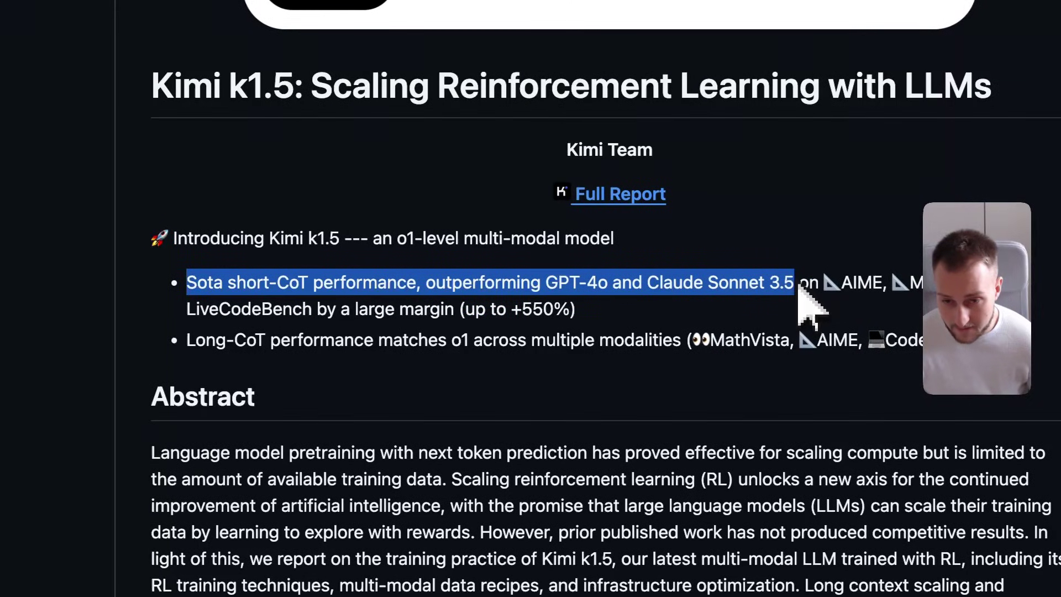
{"action": "left_click", "coordinate": [800, 292]}
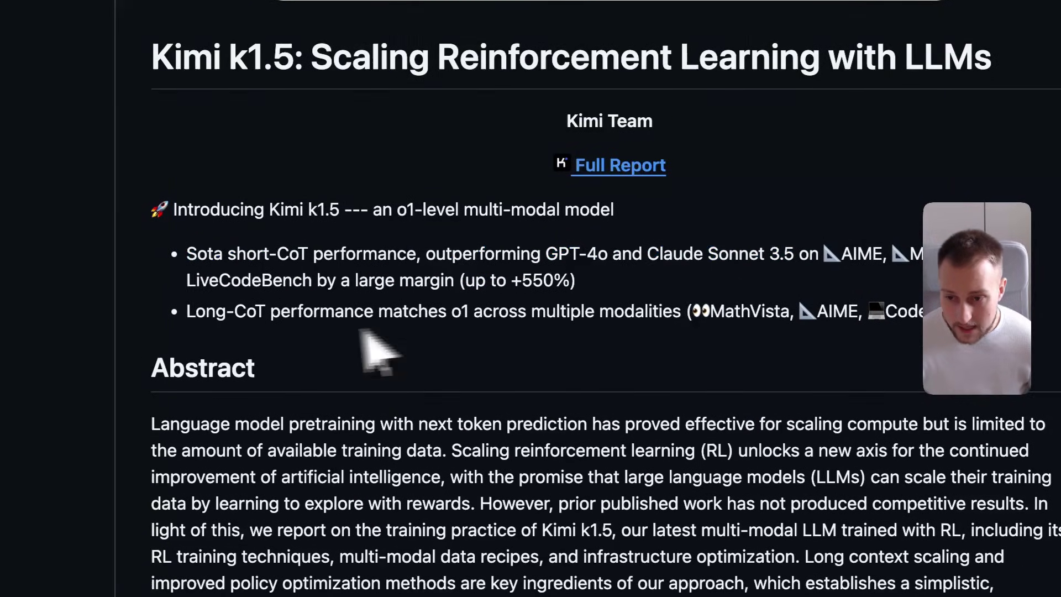
{"action": "scroll", "coordinate": [309, 343], "scroll_direction": "down", "scroll_amount": 3}
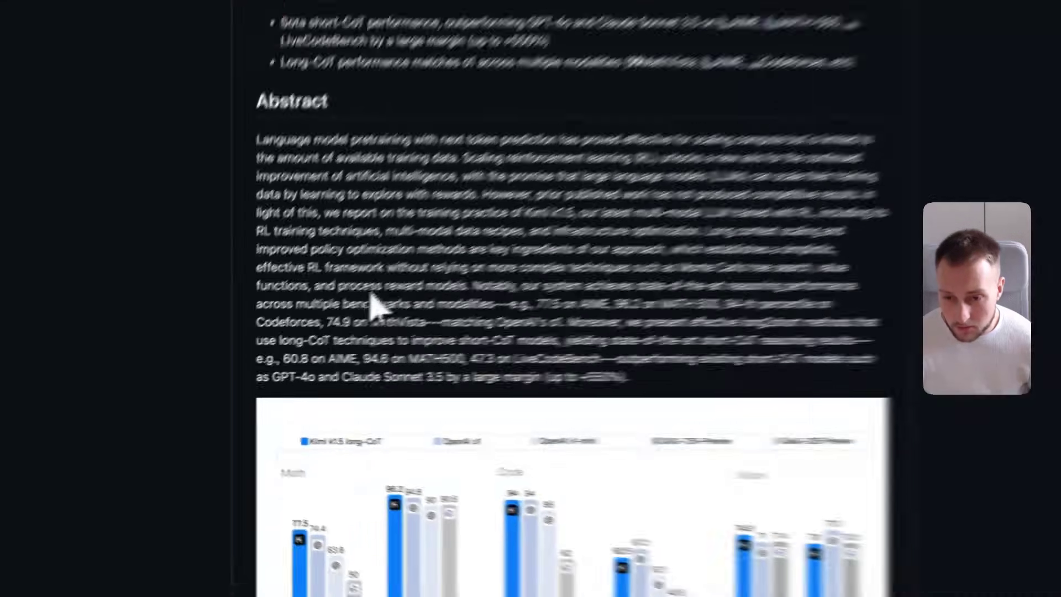
{"action": "scroll", "coordinate": [492, 342], "scroll_direction": "down", "scroll_amount": 3}
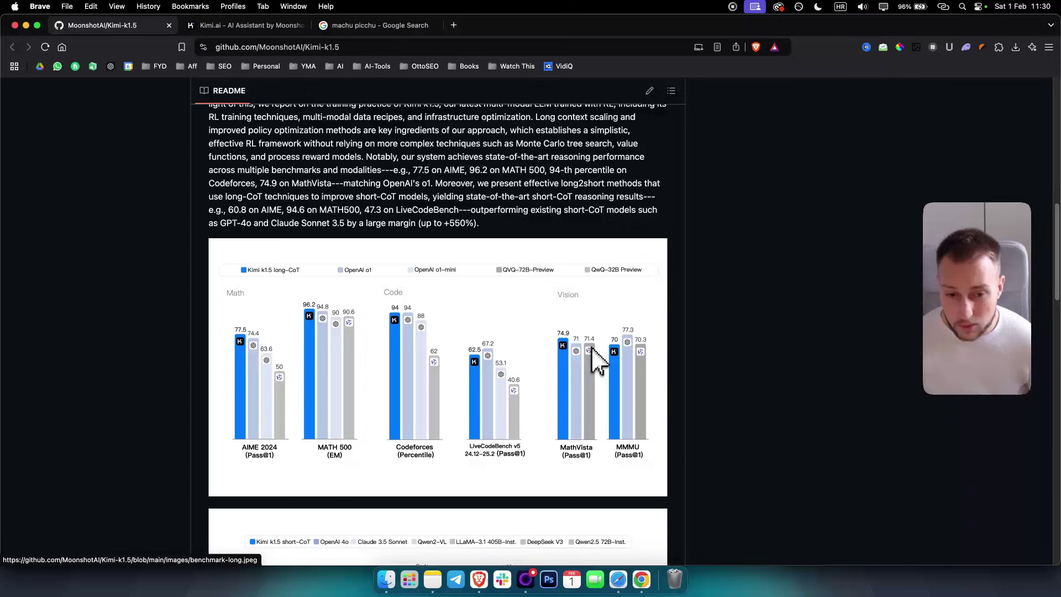
- Read down the README to the API test instructions, highlighting 'Kimi k1.5'
{"action": "scroll", "coordinate": [545, 349], "scroll_direction": "down", "scroll_amount": 5}
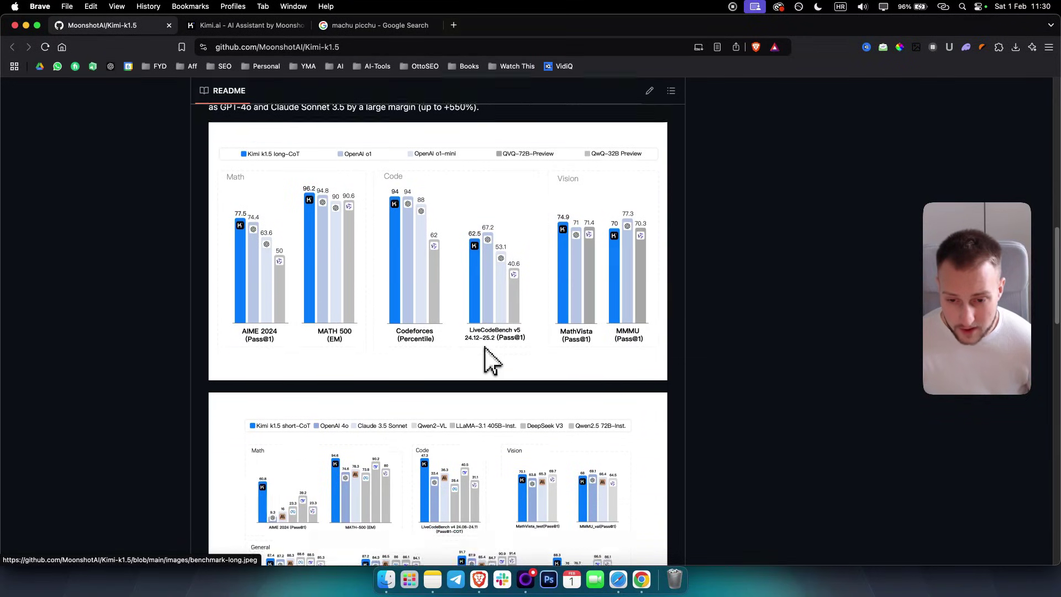
{"action": "scroll", "coordinate": [488, 348], "scroll_direction": "down", "scroll_amount": 3}
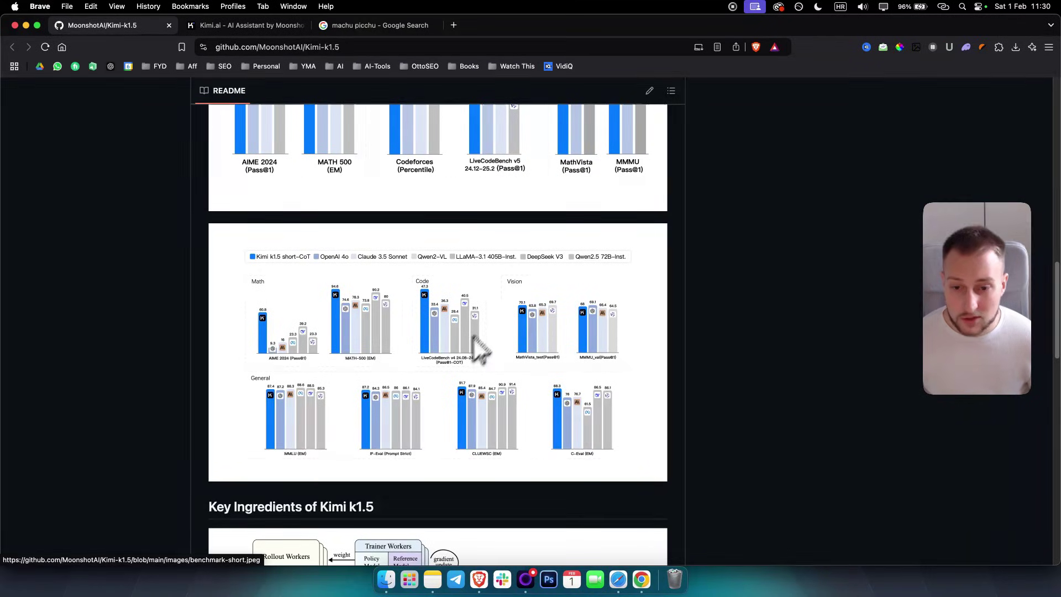
{"action": "scroll", "coordinate": [492, 506], "scroll_direction": "down", "scroll_amount": 5}
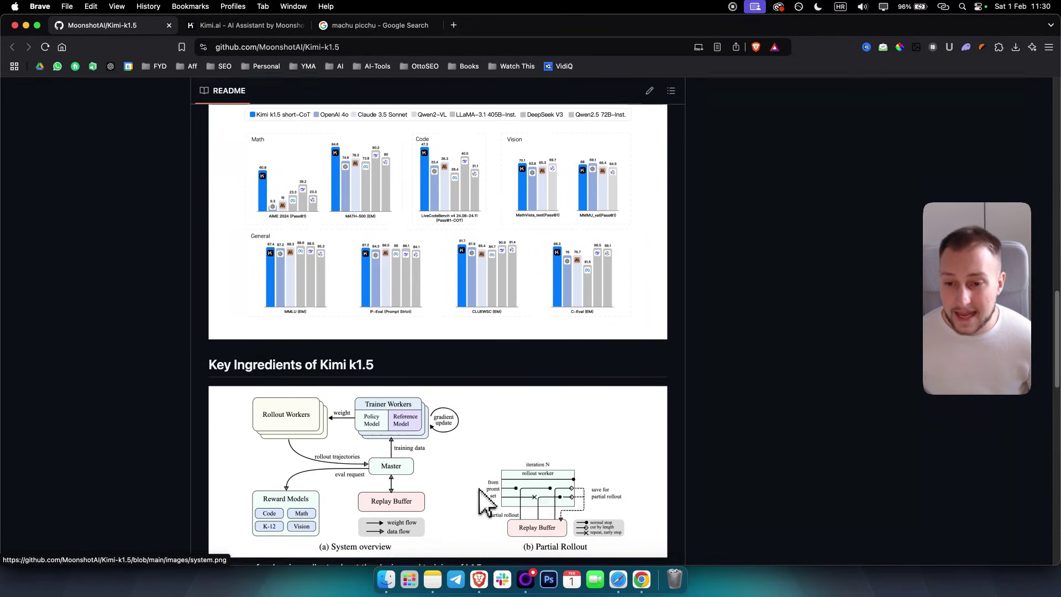
{"action": "scroll", "coordinate": [479, 488], "scroll_direction": "down", "scroll_amount": 5}
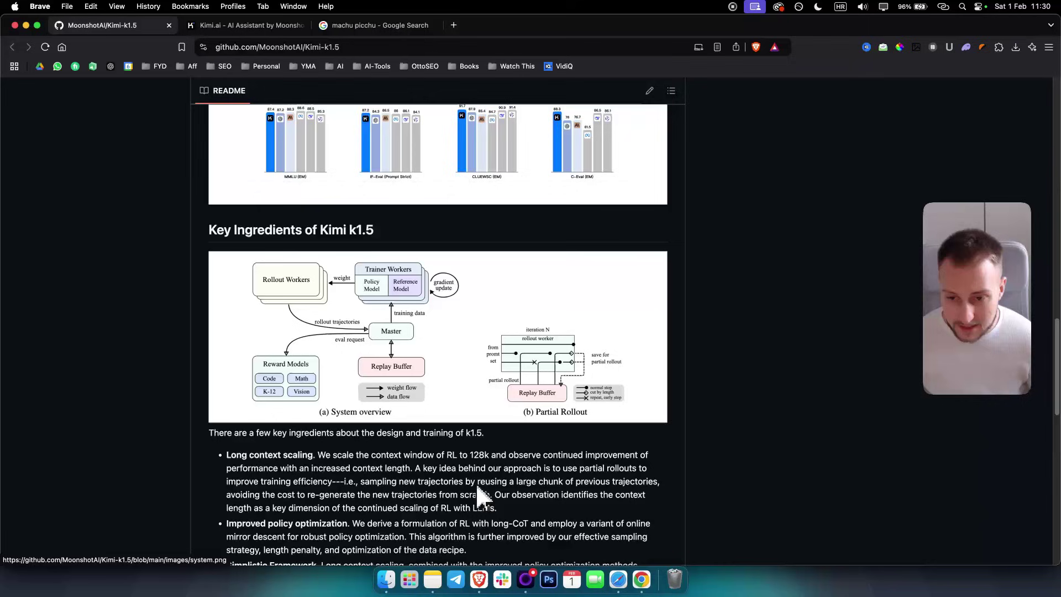
{"action": "scroll", "coordinate": [478, 492], "scroll_direction": "down", "scroll_amount": 2}
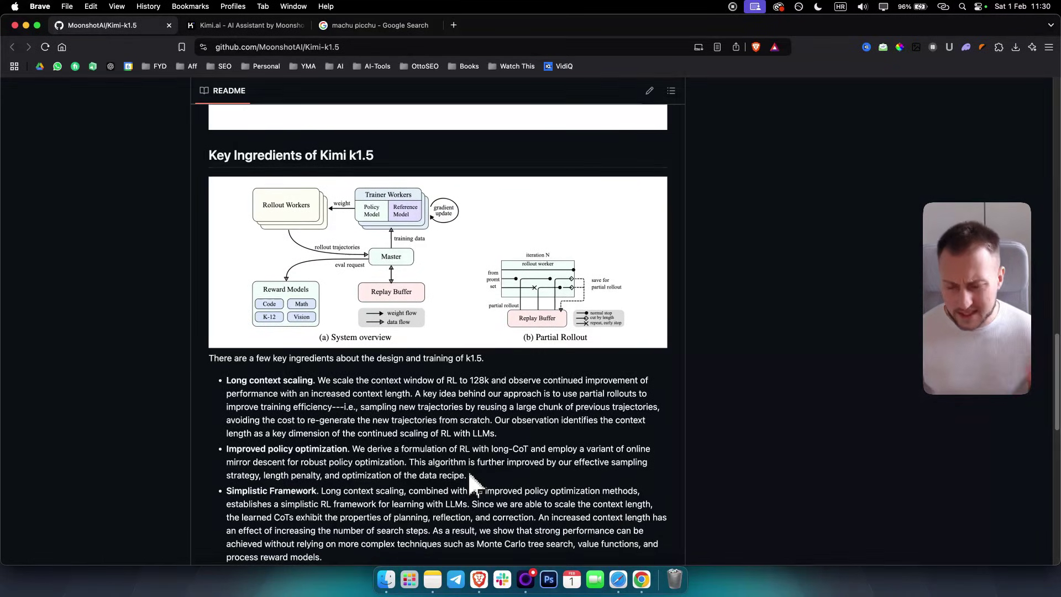
{"action": "scroll", "coordinate": [445, 448], "scroll_direction": "down", "scroll_amount": 8}
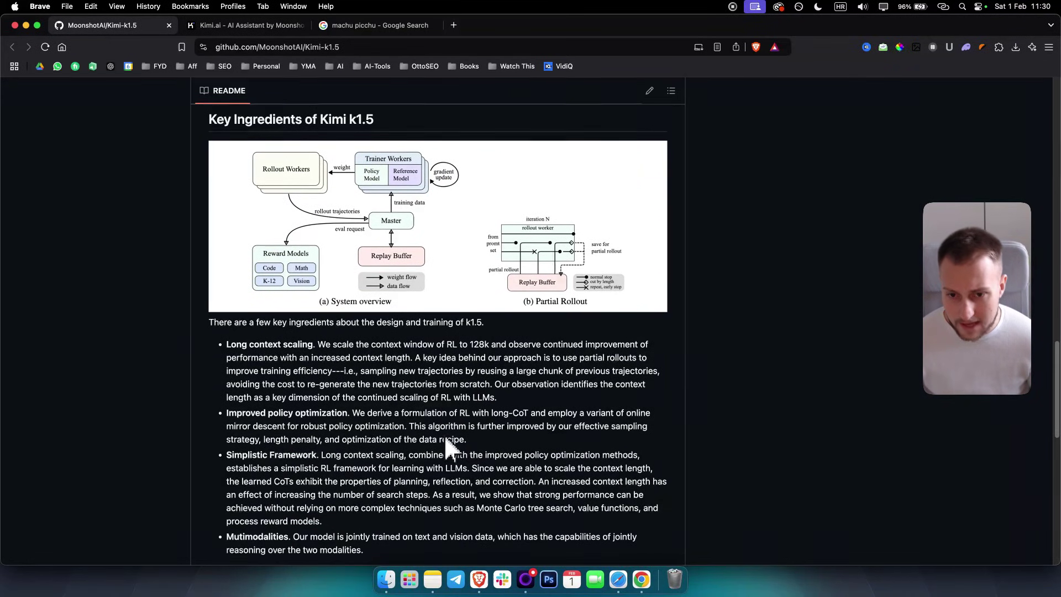
{"action": "scroll", "coordinate": [441, 445], "scroll_direction": "down", "scroll_amount": 1}
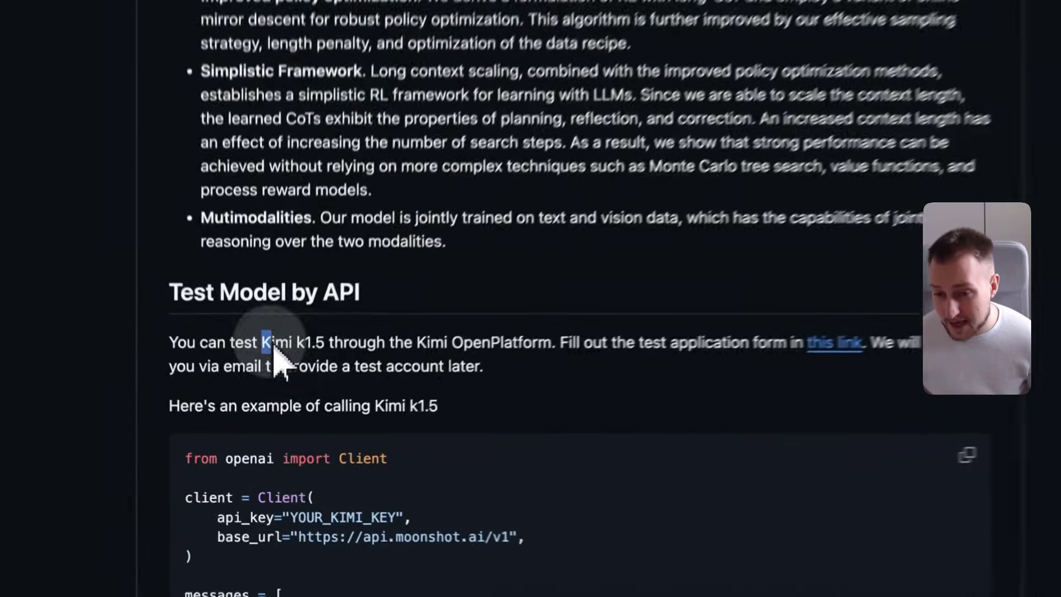
{"action": "left_click_drag", "start_coordinate": [262, 412], "coordinate": [299, 414]}
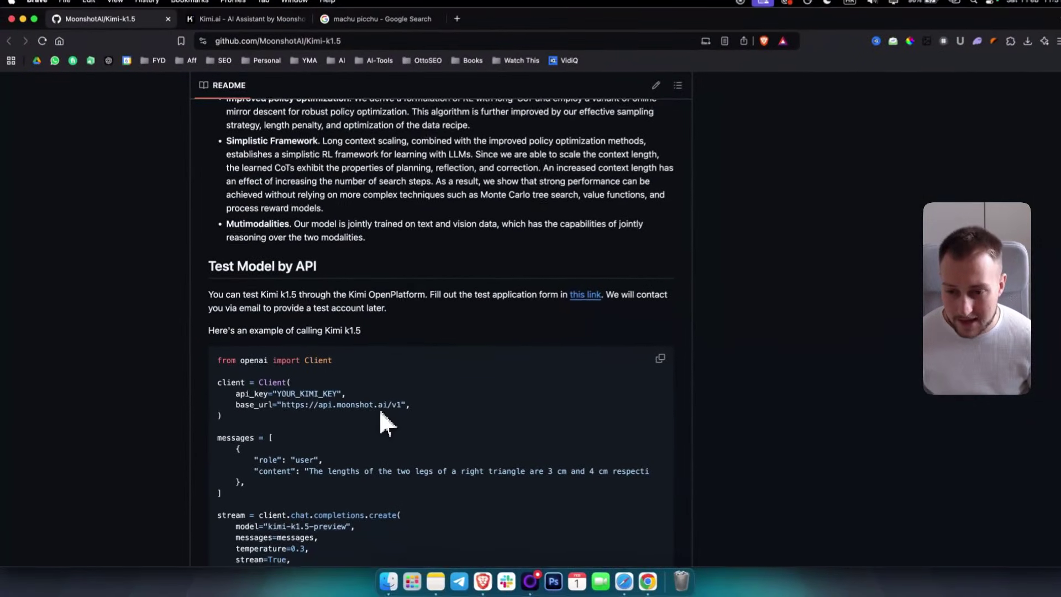
- Reach the Citation section, scroll back up, and switch to the Kimi.ai chat tab
{"action": "scroll", "coordinate": [380, 409], "scroll_direction": "down", "scroll_amount": 5}
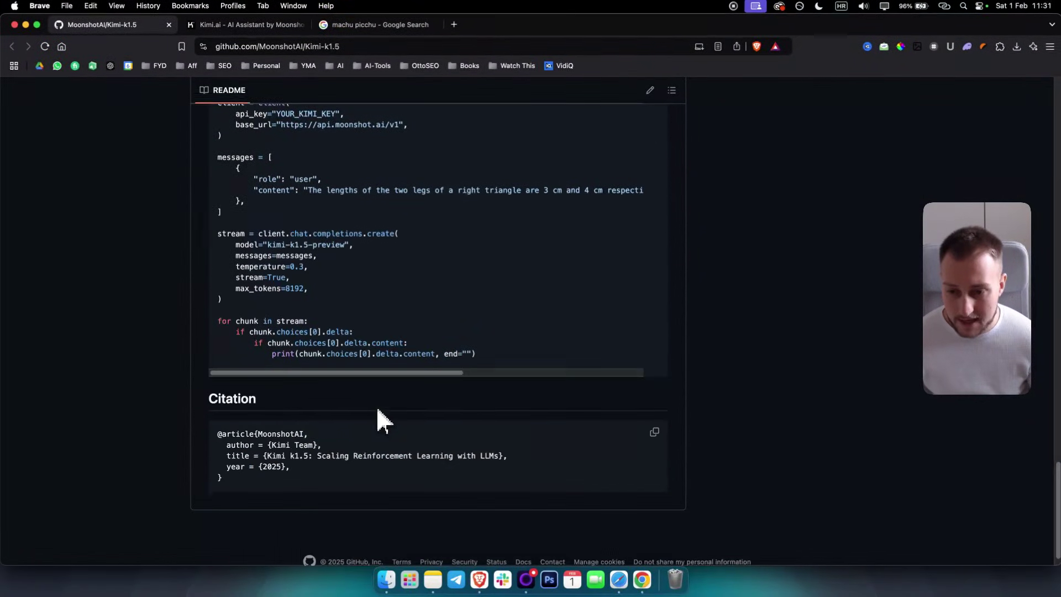
{"action": "scroll", "coordinate": [378, 410], "scroll_direction": "up", "scroll_amount": 15}
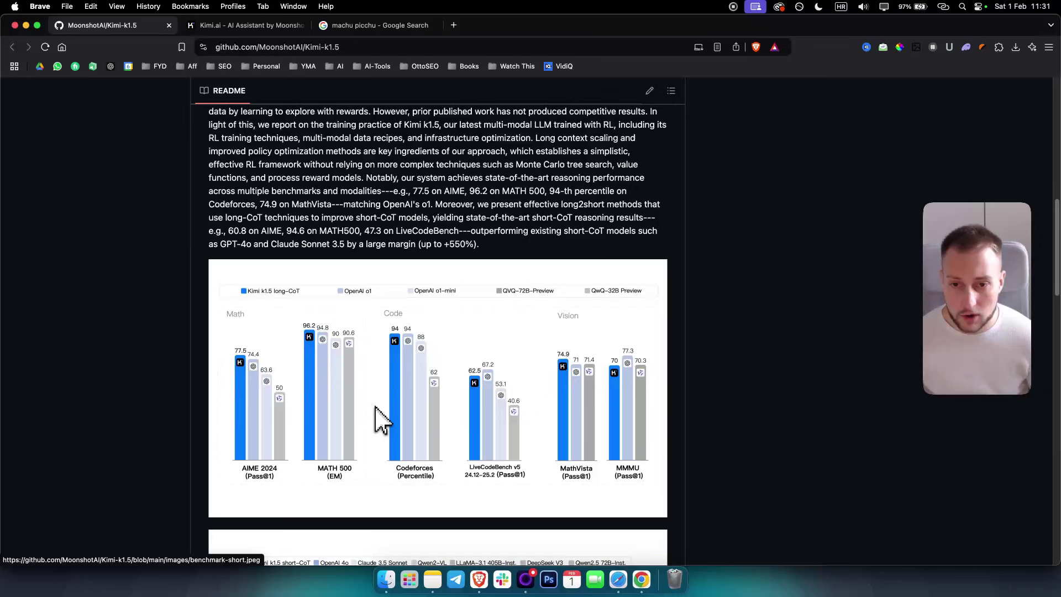
{"action": "scroll", "coordinate": [377, 409], "scroll_direction": "up", "scroll_amount": 10}
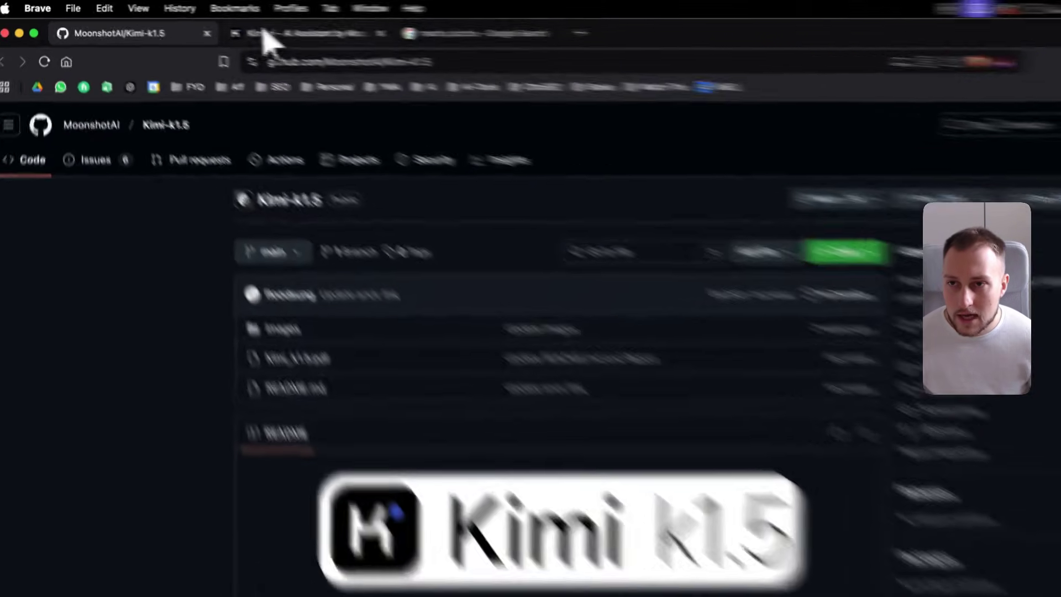
{"action": "left_click", "coordinate": [259, 25]}
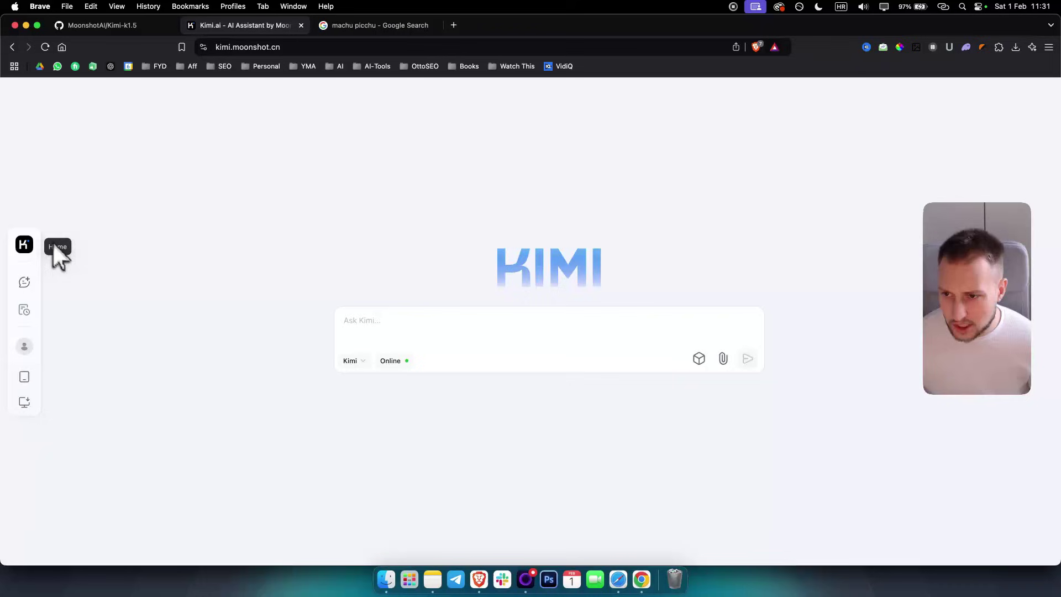
- Choose the k1.5 Loong Thinking model and type 'Where was this picture taken?'
{"action": "left_click", "coordinate": [351, 360]}
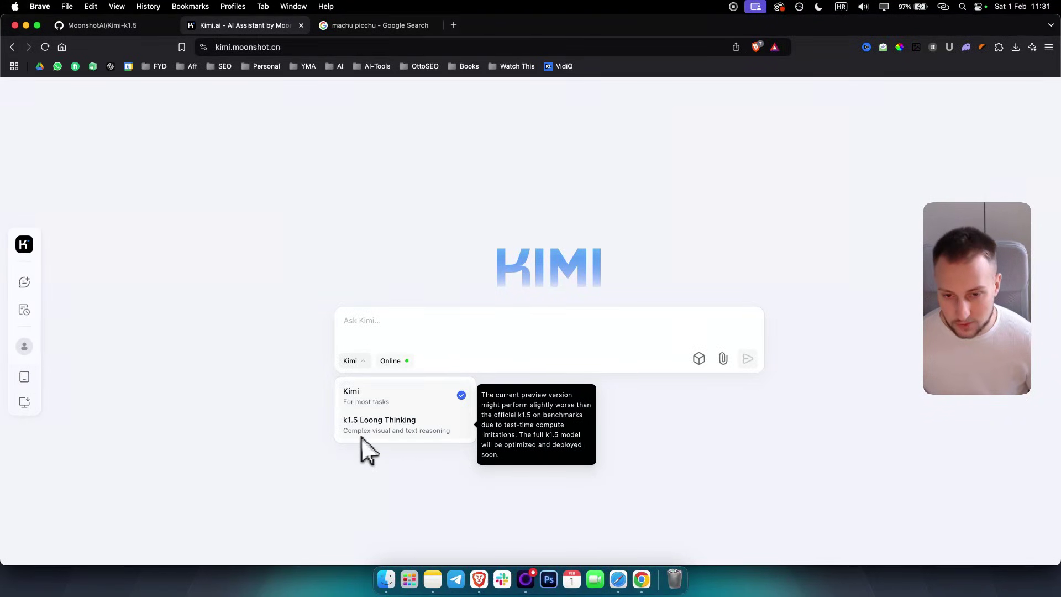
{"action": "left_click", "coordinate": [295, 440]}
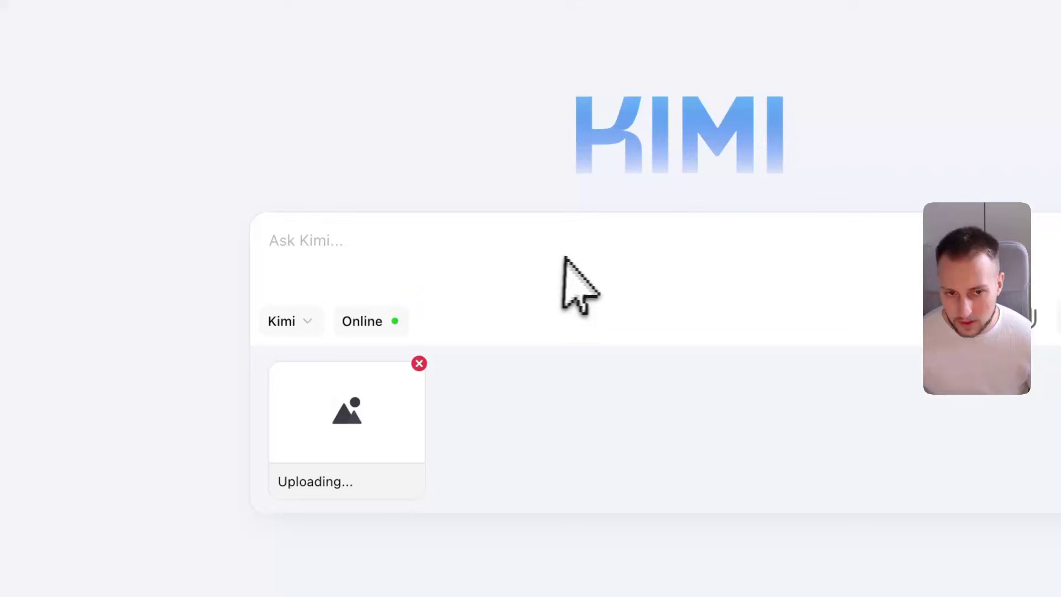
{"action": "left_click", "coordinate": [290, 322]}
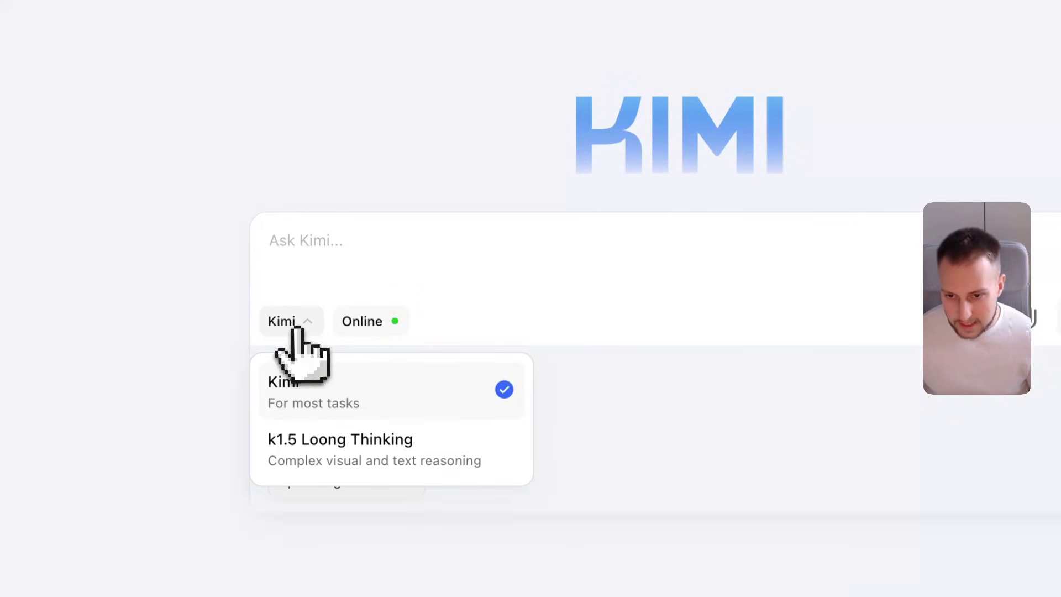
{"action": "left_click", "coordinate": [328, 462]}
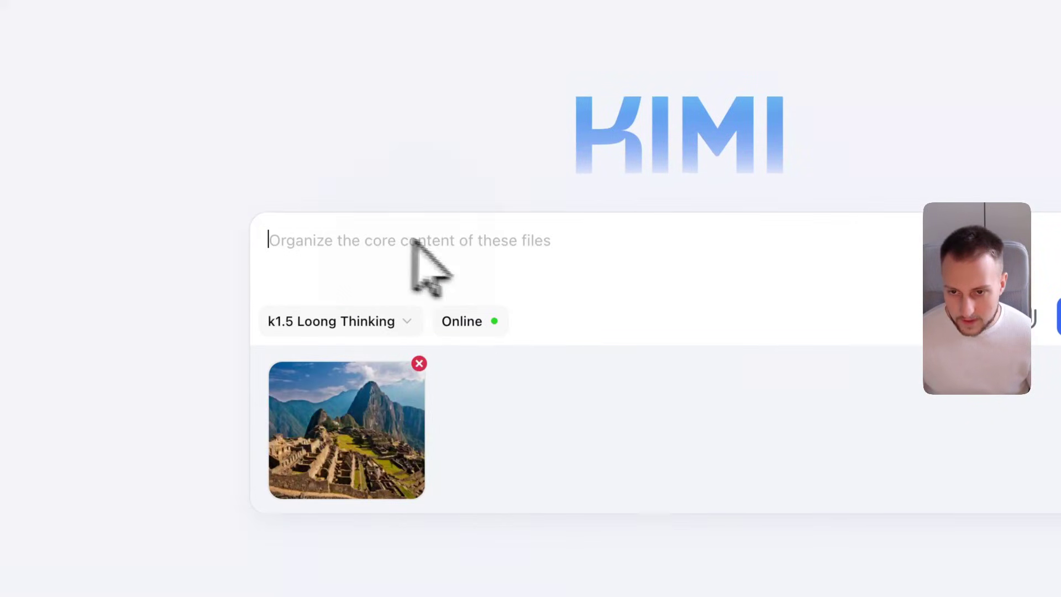
{"action": "type", "text": "Where "}
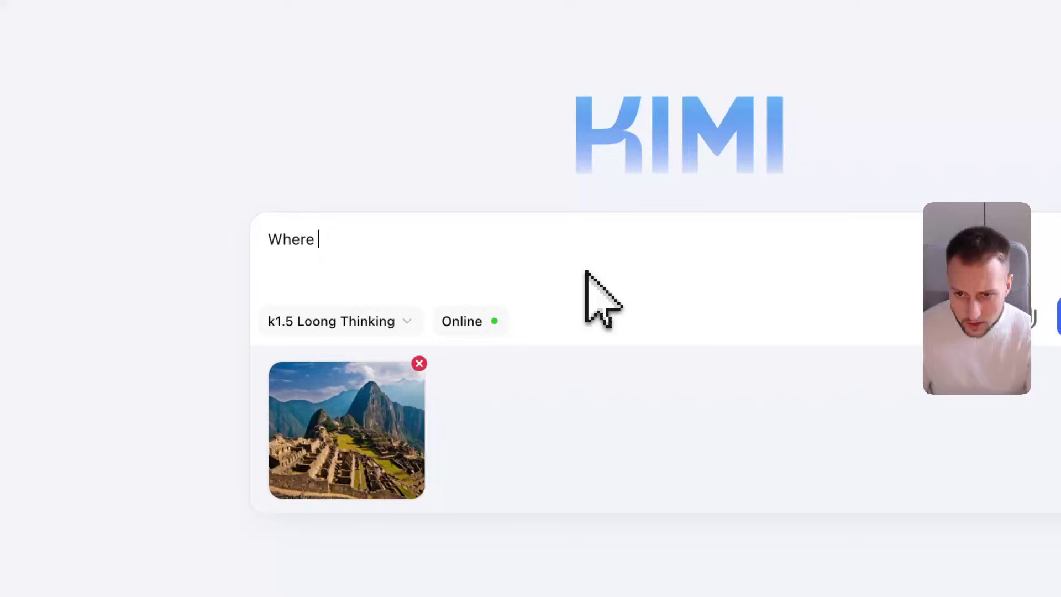
{"action": "type", "text": "was this picture "}
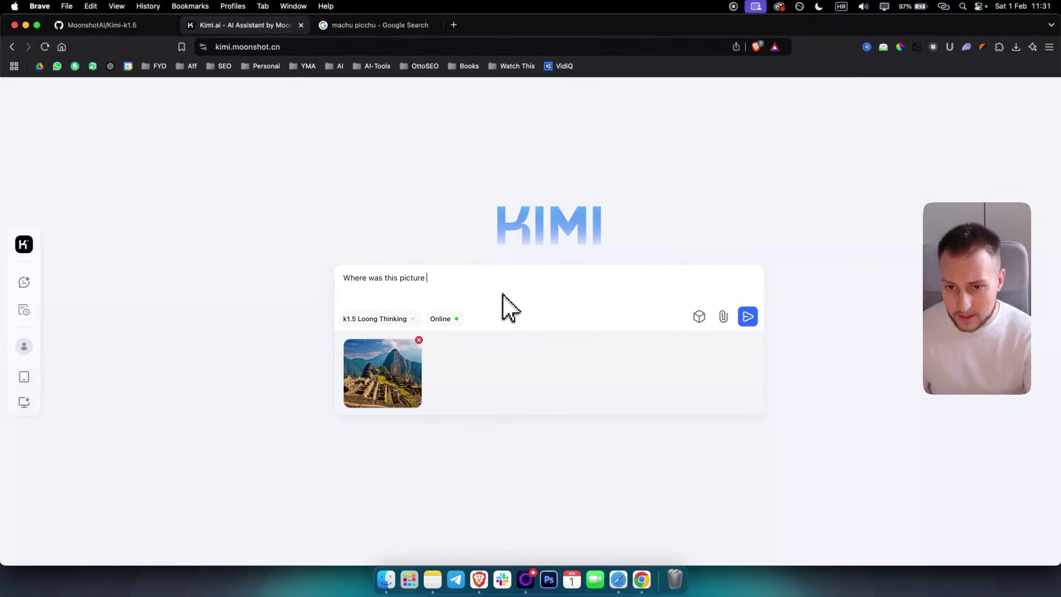
{"action": "type", "text": "taken?"}
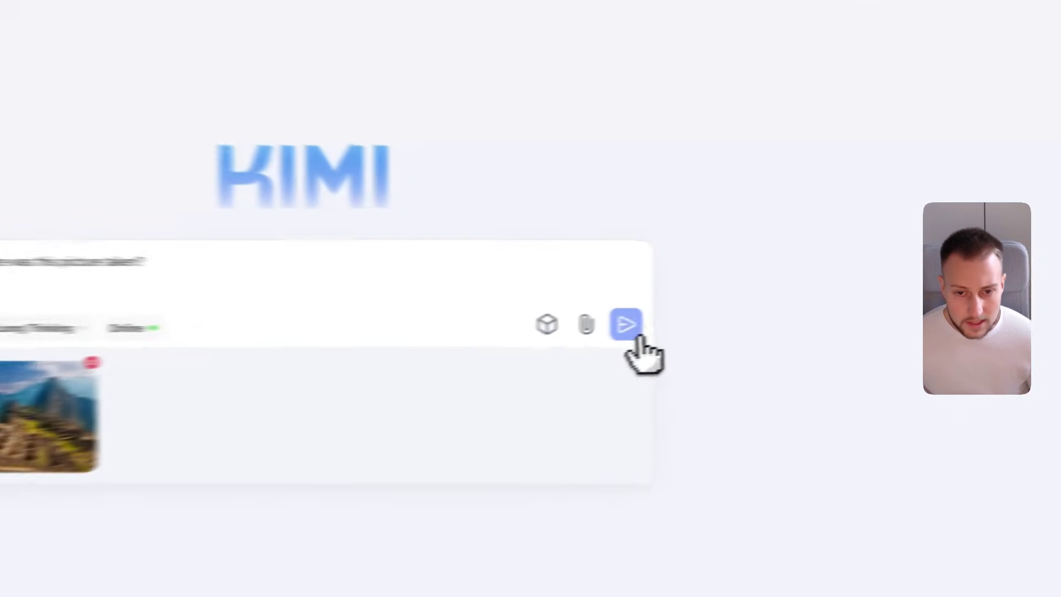
- Send the photo question and review k1.5's reasoned answer naming Machu Picchu
{"action": "left_click", "coordinate": [748, 316]}
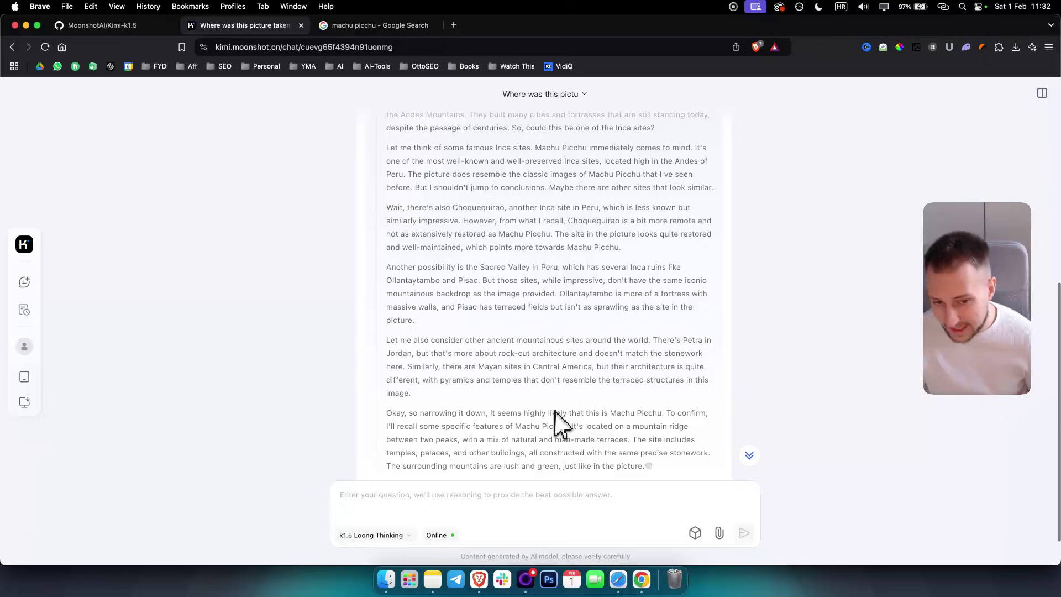
{"action": "scroll", "coordinate": [643, 431], "scroll_direction": "up", "scroll_amount": 1}
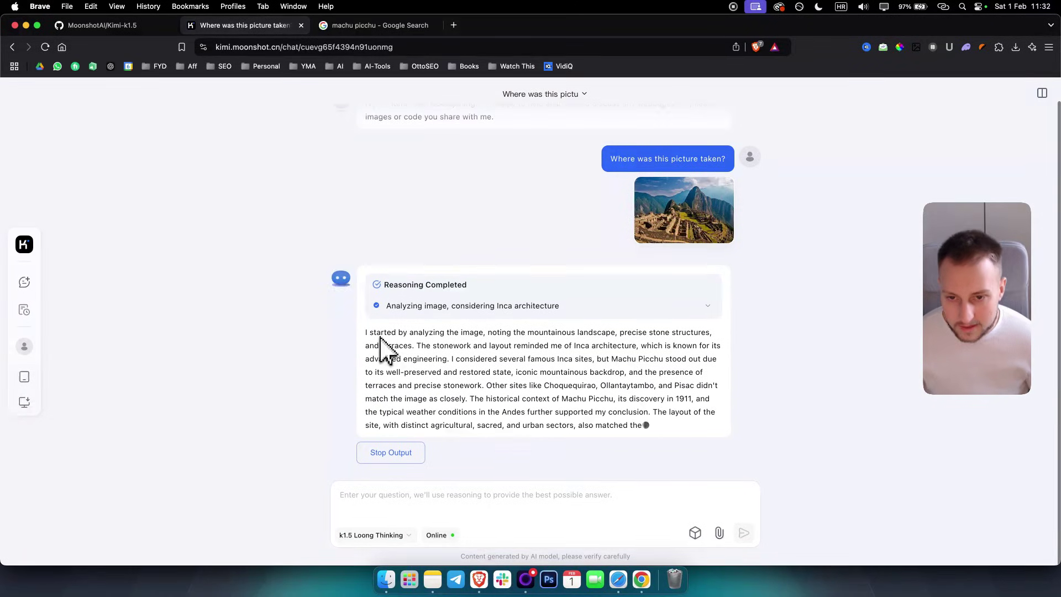
{"action": "double_click", "coordinate": [681, 421]}
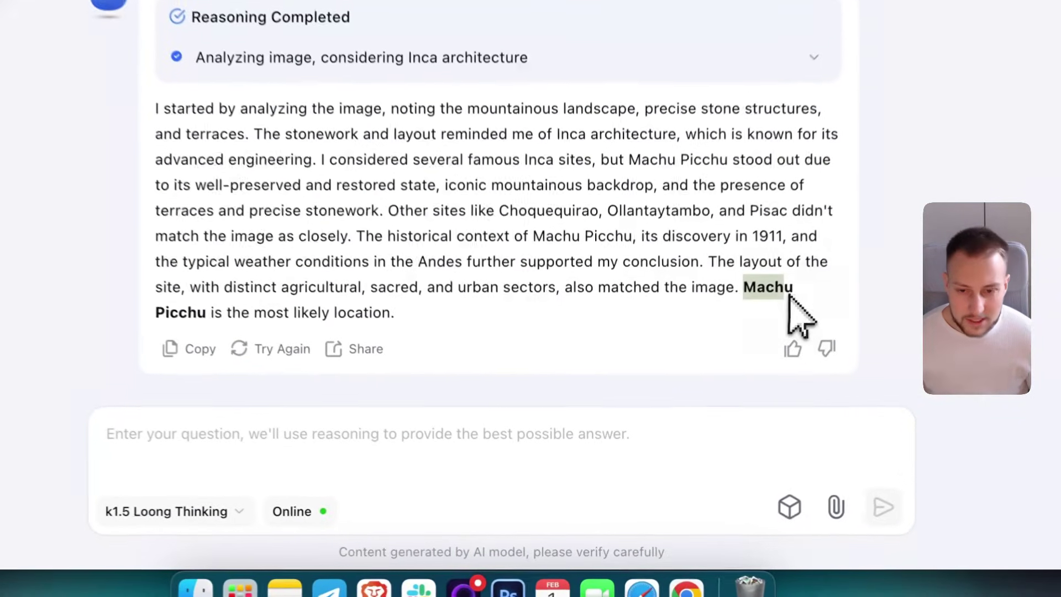
{"action": "left_click", "coordinate": [243, 430]}
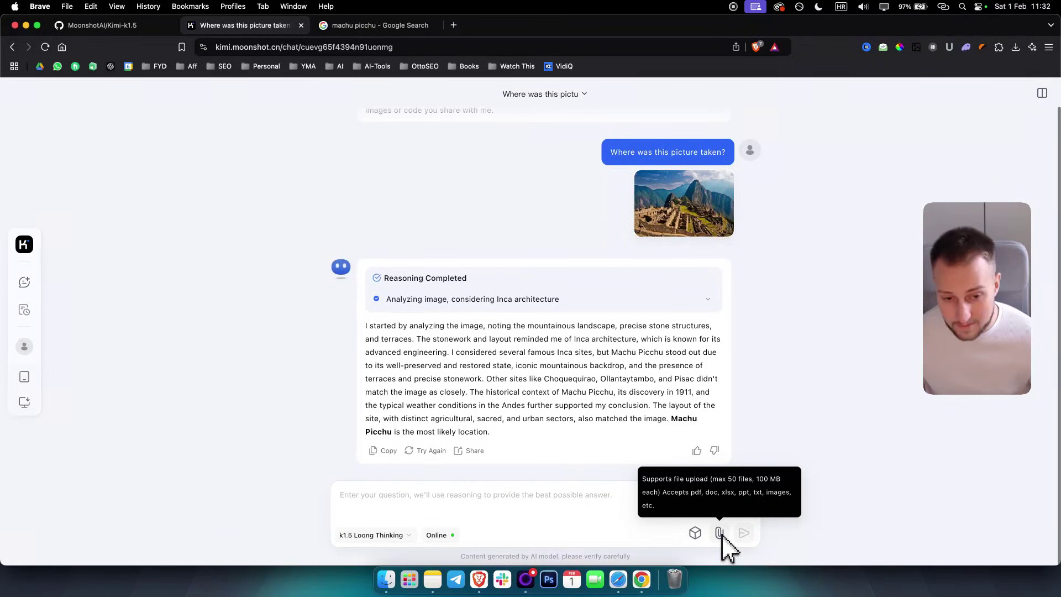
{"action": "left_click", "coordinate": [421, 480]}
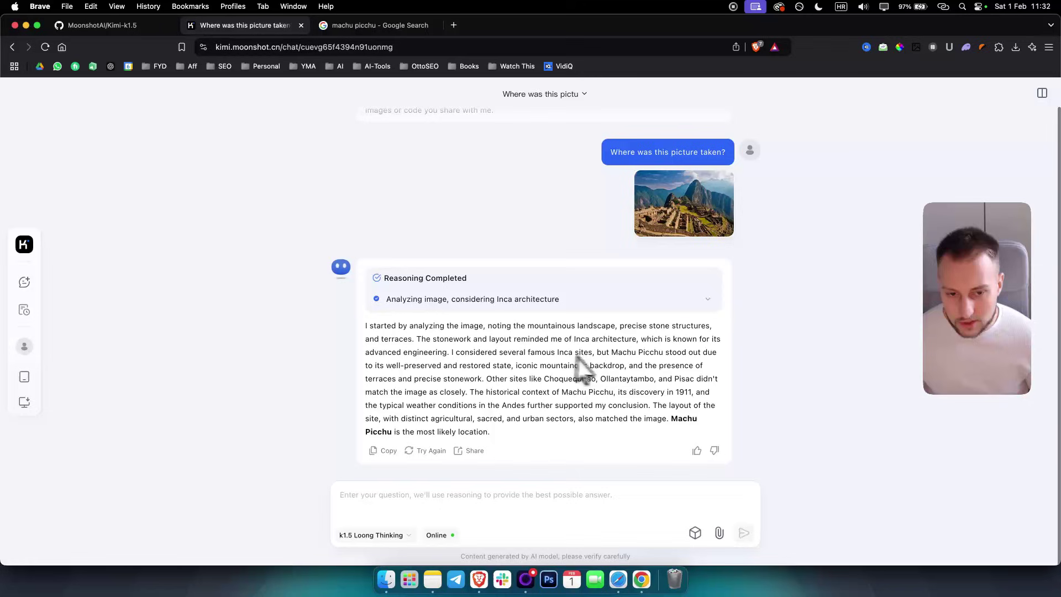
{"action": "scroll", "coordinate": [503, 348], "scroll_direction": "up", "scroll_amount": 1}
{"action": "scroll", "coordinate": [504, 349], "scroll_direction": "down", "scroll_amount": 1}
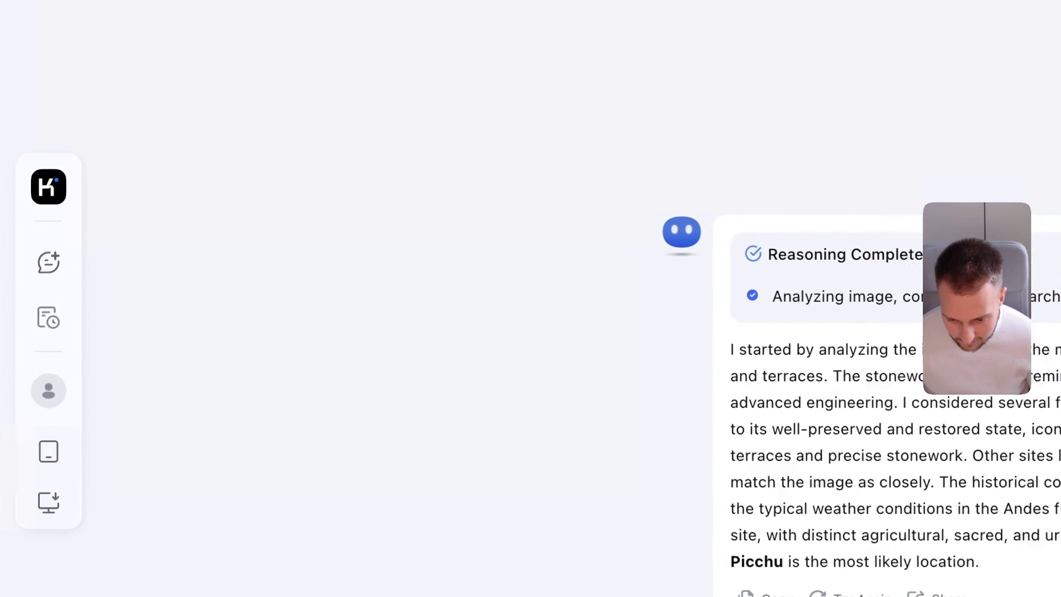
- Paste the factorial-bug prompt with its code and print(factorial(-5)) into Kimi and send it
{"action": "key", "text": "super+v"}
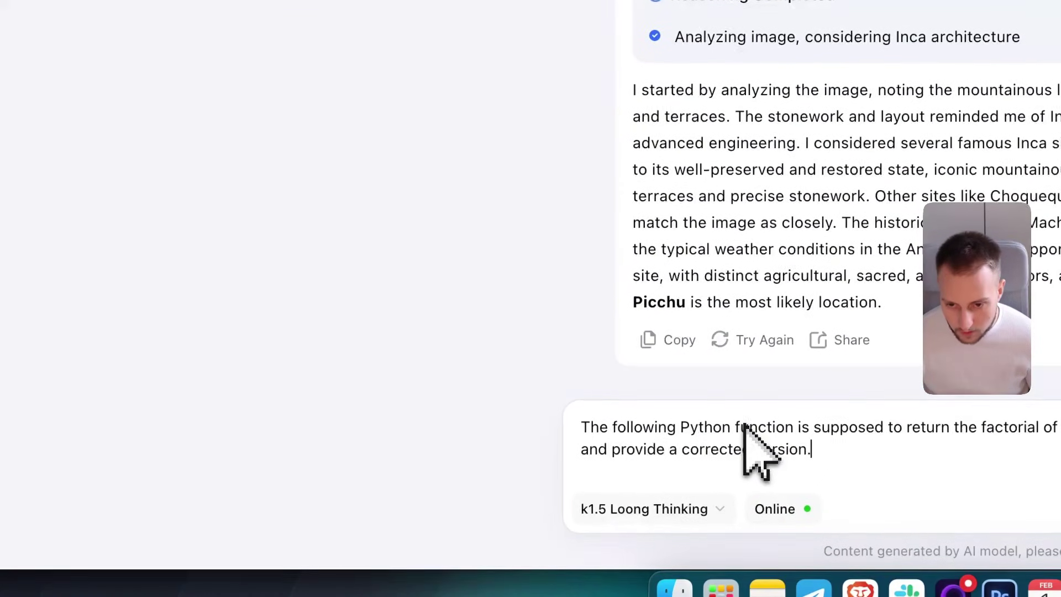
{"action": "key", "text": "shift+Return"}
{"action": "key", "text": "shift+Return"}
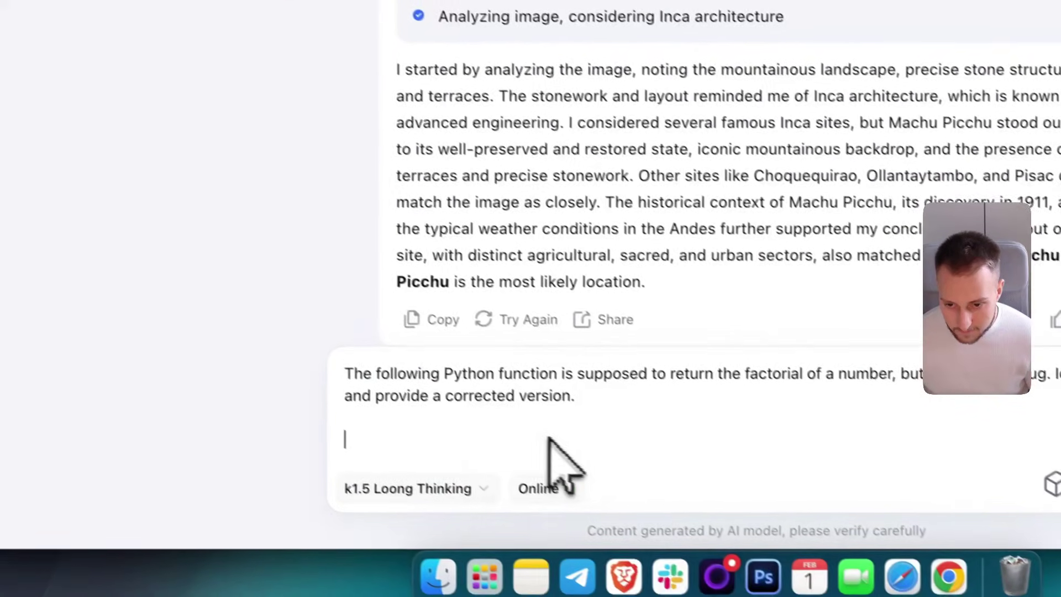
{"action": "type", "text": "def factorial(n):     if n == 0:         return 1     else:         return n * factorial(n - 1) print(factorial(-5))"}
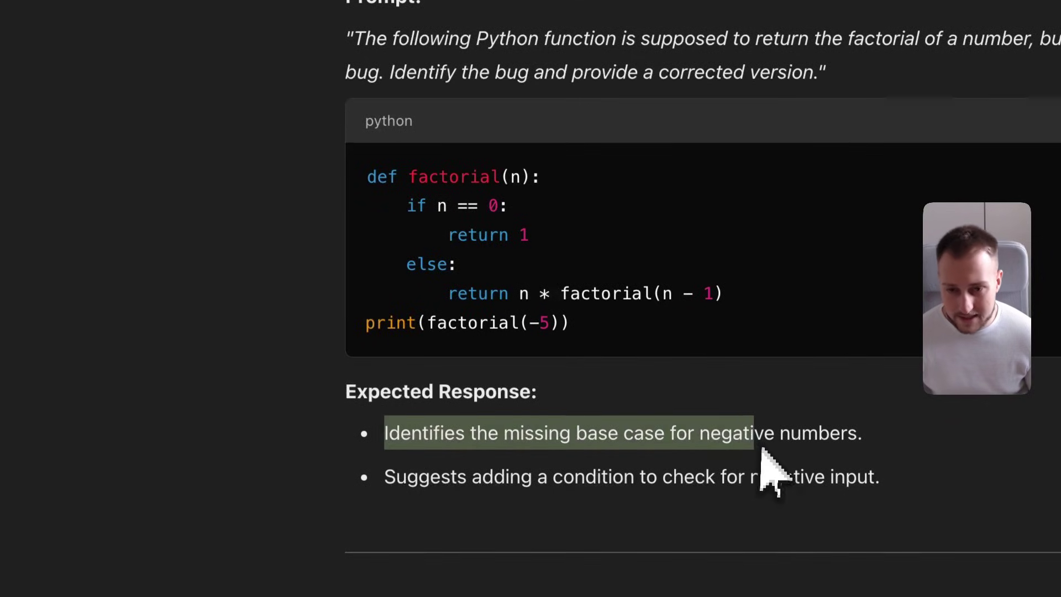
{"action": "left_click_drag", "start_coordinate": [763, 459], "coordinate": [879, 447]}
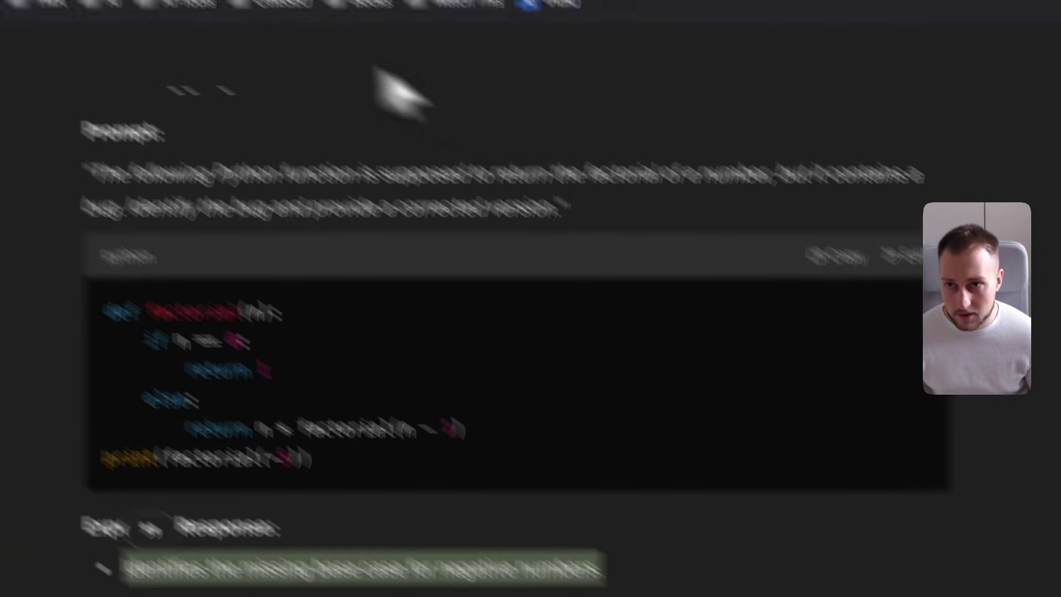
{"action": "left_click", "coordinate": [272, 48]}
{"action": "key", "text": "ctrl+v"}
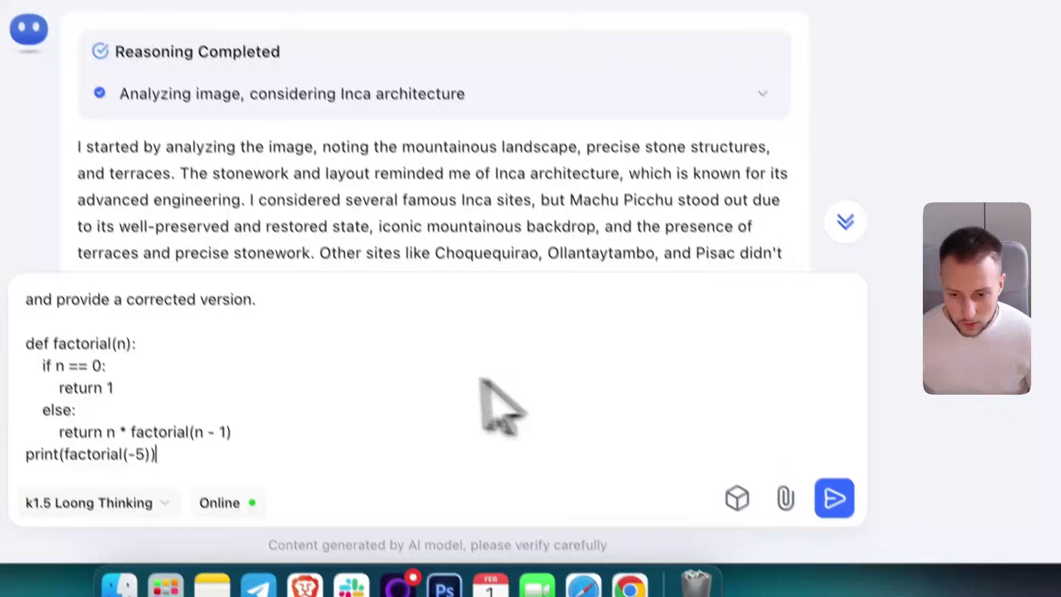
{"action": "scroll", "coordinate": [359, 387], "scroll_direction": "down", "scroll_amount": 3}
{"action": "scroll", "coordinate": [348, 398], "scroll_direction": "up", "scroll_amount": 5}
{"action": "scroll", "coordinate": [594, 202], "scroll_direction": "down", "scroll_amount": 3}
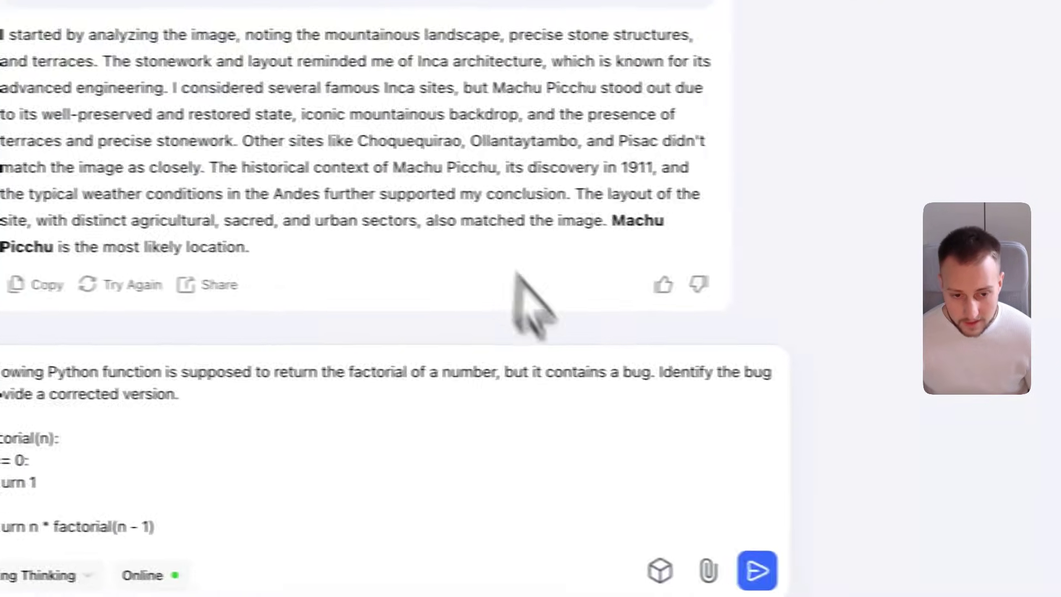
{"action": "left_click", "coordinate": [757, 570]}
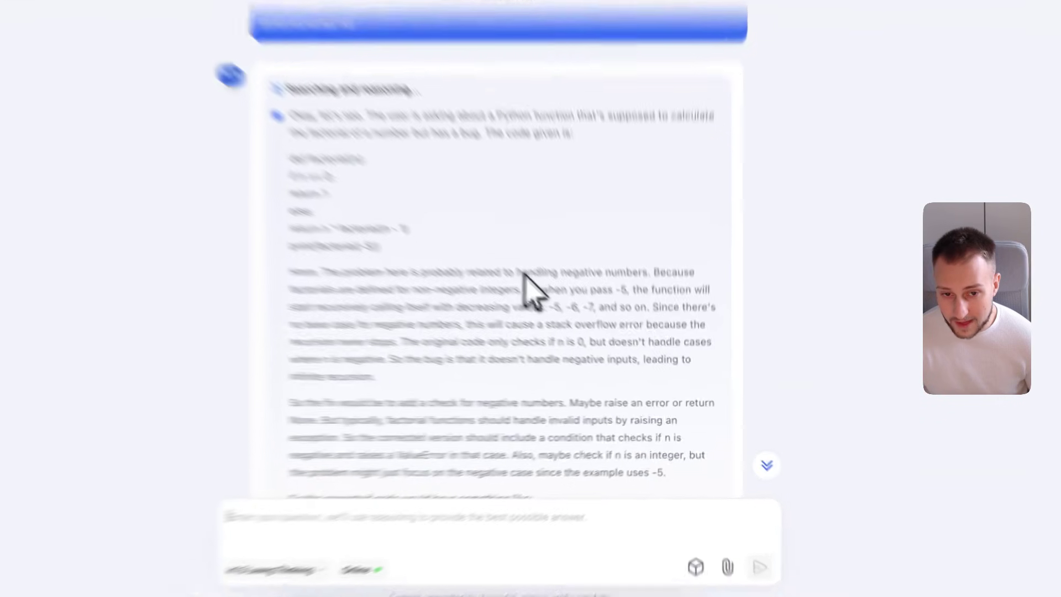
- Review the finished answer: a corrected factorial raising ValueError for negative n, with explanation
{"action": "left_click_drag", "start_coordinate": [565, 310], "coordinate": [658, 311]}
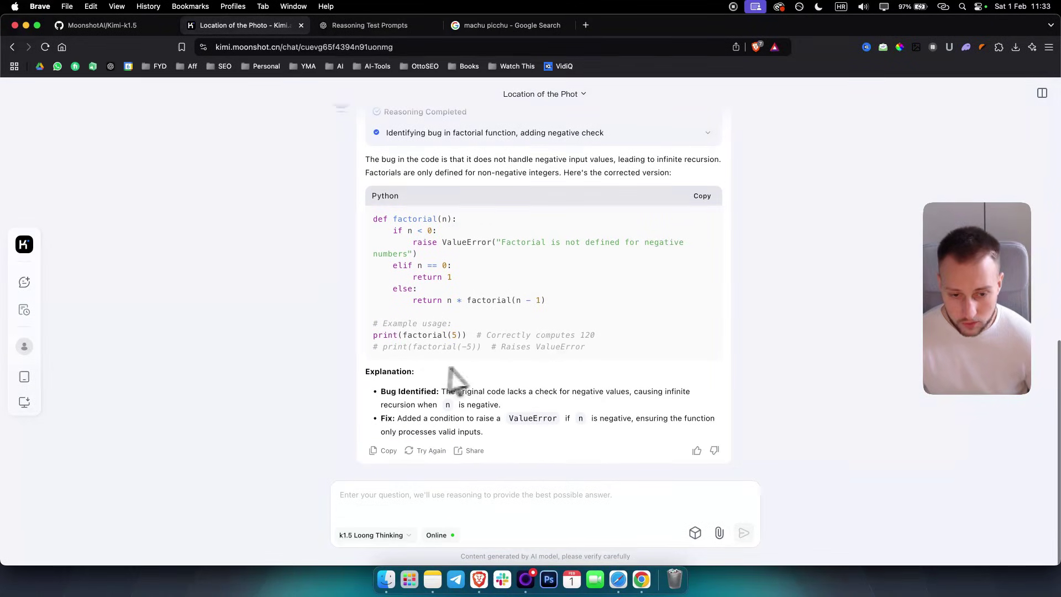
{"action": "scroll", "coordinate": [409, 344], "scroll_direction": "up", "scroll_amount": 2}
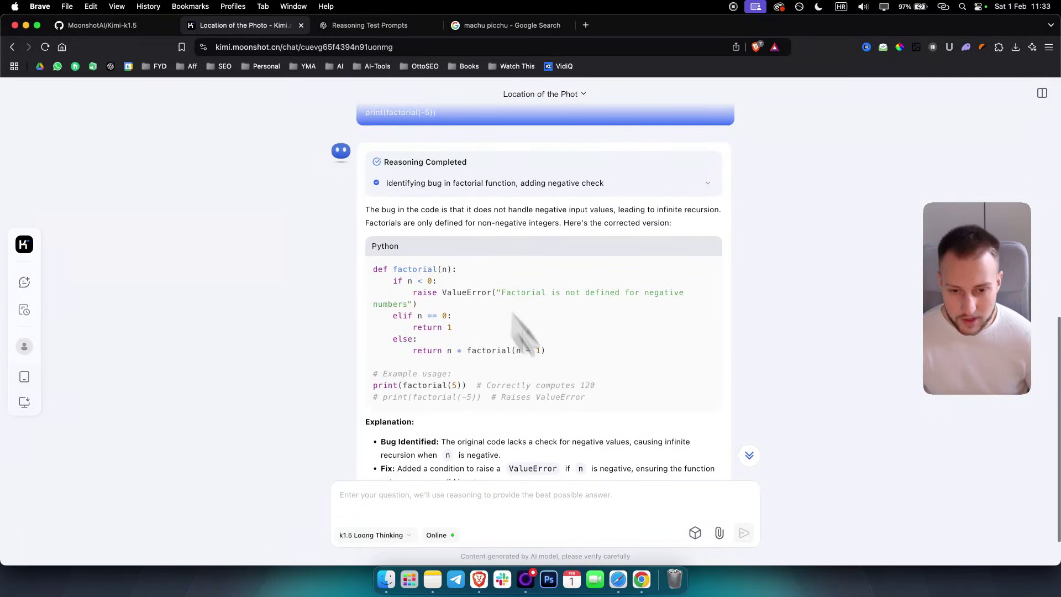
{"action": "scroll", "coordinate": [514, 315], "scroll_direction": "down", "scroll_amount": 2}
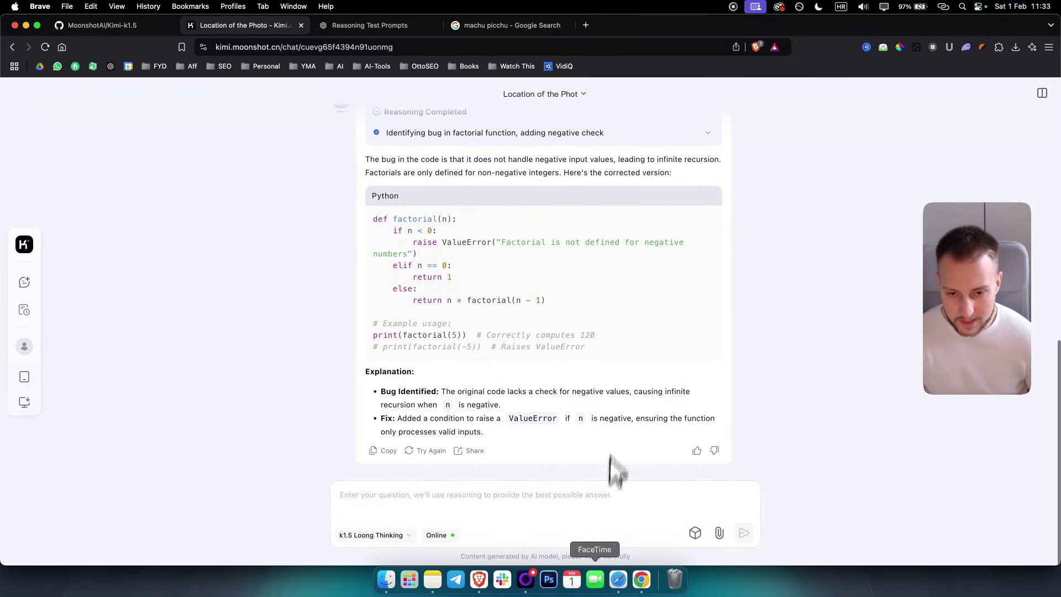
- Start a new common phrase and fill it with a random example prompt
{"action": "left_click", "coordinate": [696, 534]}
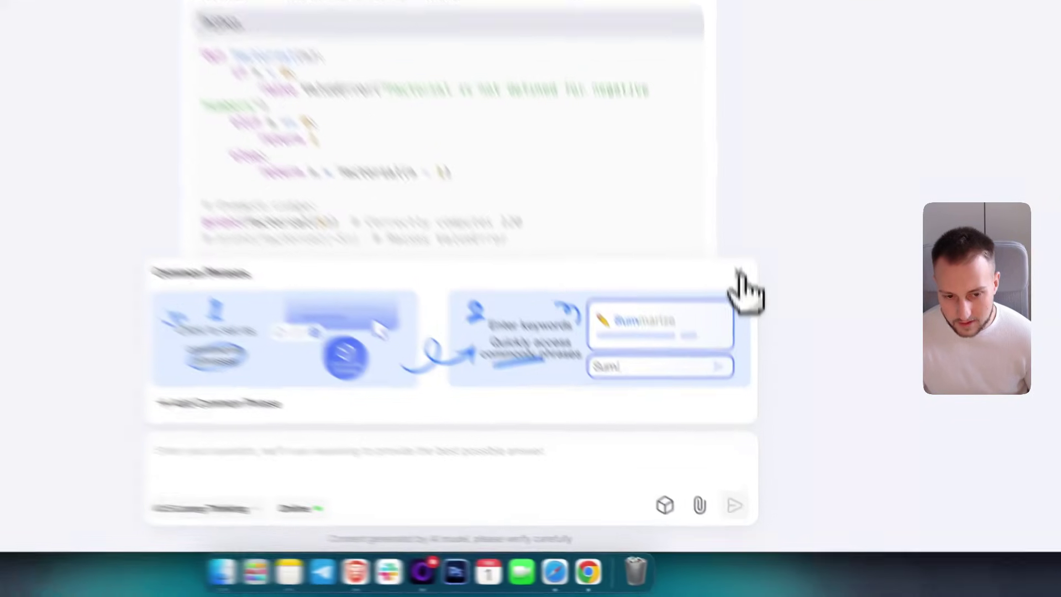
{"action": "left_click", "coordinate": [746, 371]}
{"action": "left_click", "coordinate": [696, 533]}
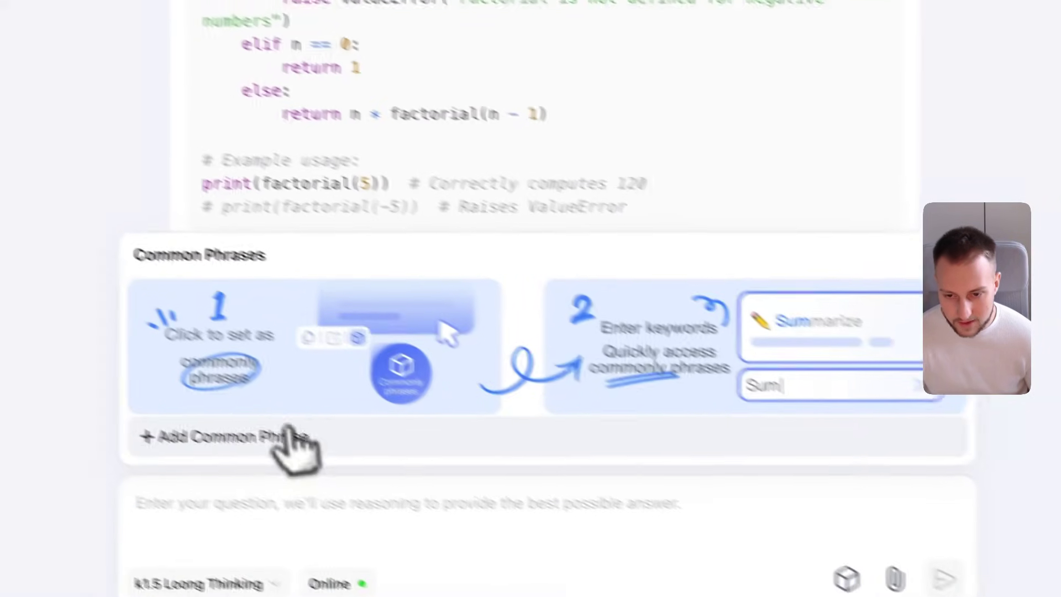
{"action": "left_click", "coordinate": [53, 326]}
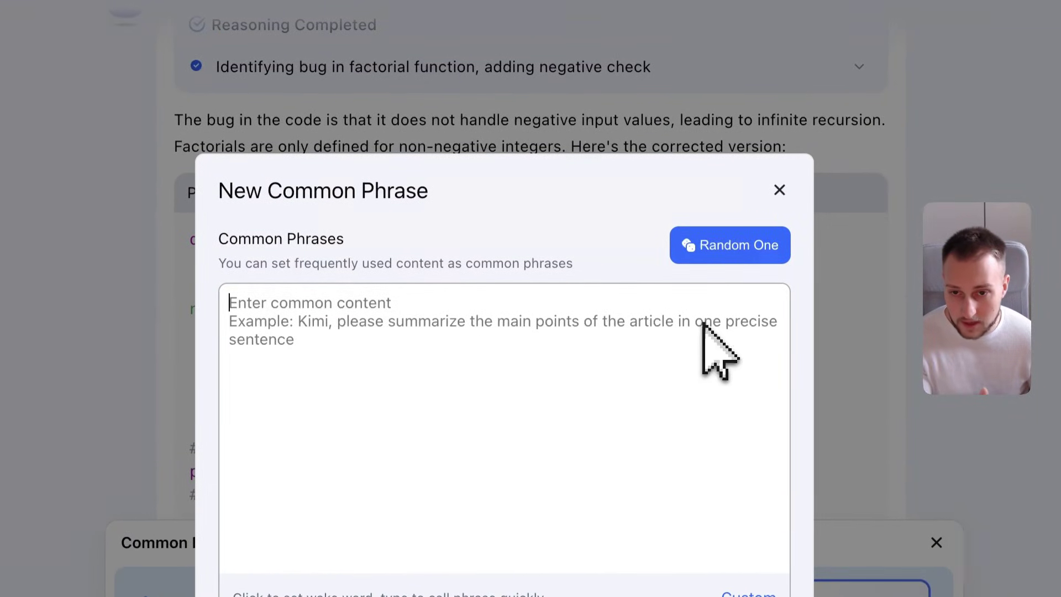
{"action": "left_click", "coordinate": [748, 246]}
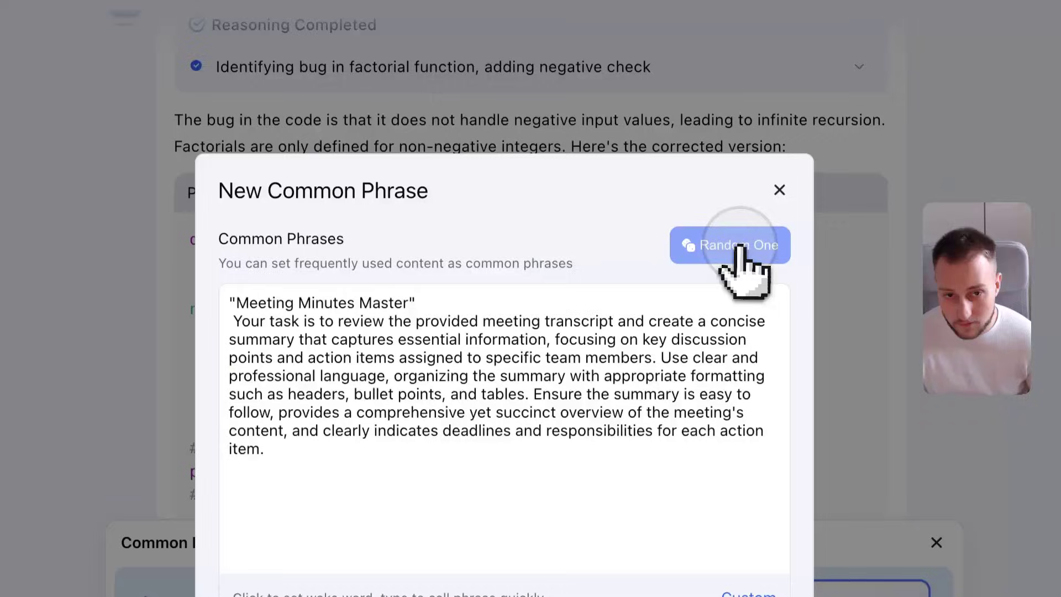
{"action": "key", "text": "ctrl+a"}
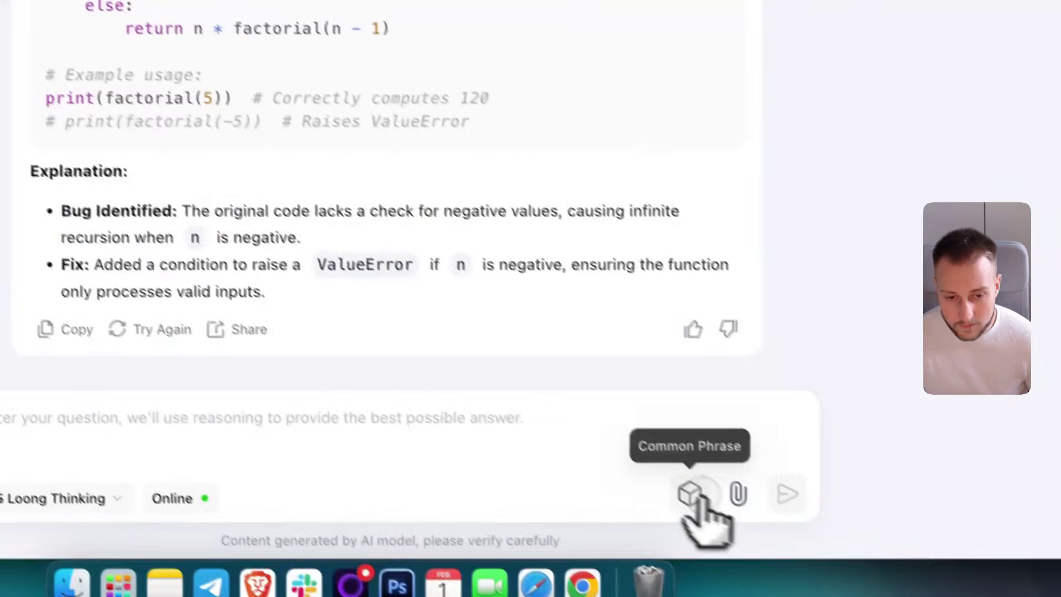
- Save a random Meeting Minutes Master phrase and insert it into the message box
{"action": "left_click", "coordinate": [692, 496]}
{"action": "left_click", "coordinate": [365, 459]}
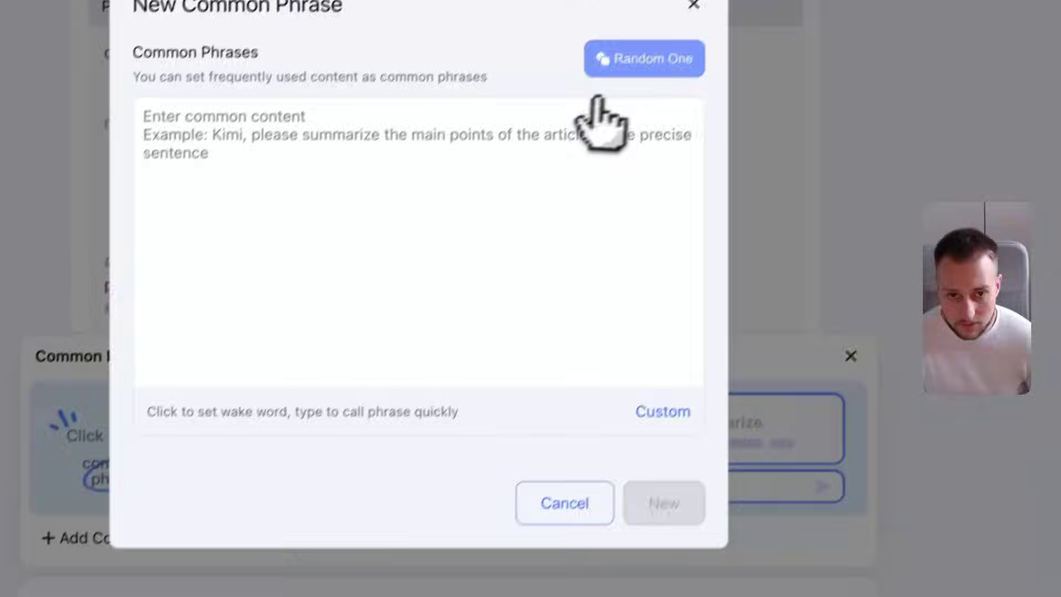
{"action": "left_click", "coordinate": [611, 69]}
{"action": "left_click", "coordinate": [781, 347]}
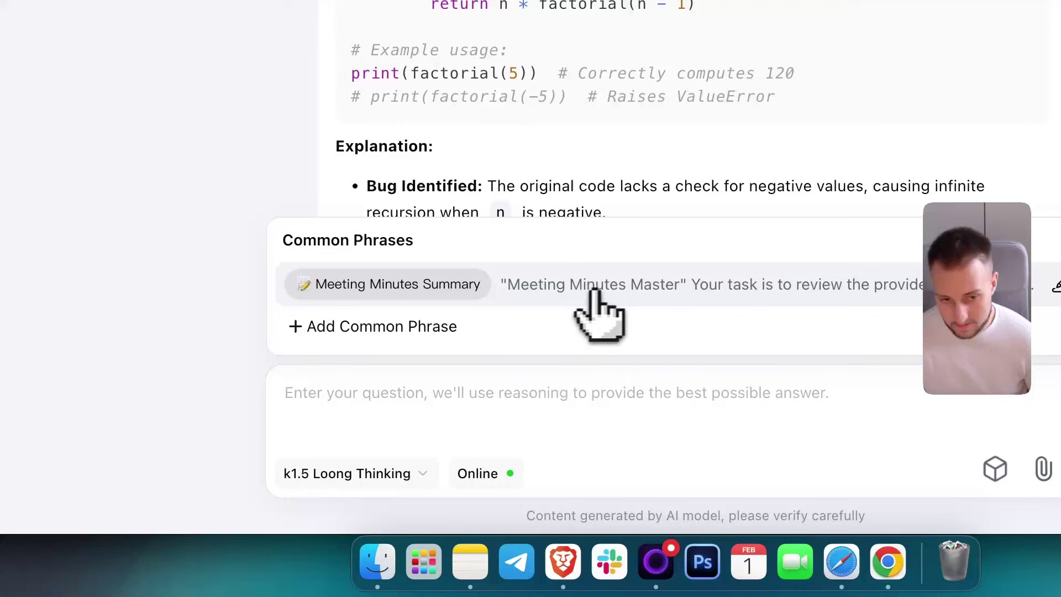
{"action": "left_click", "coordinate": [614, 287]}
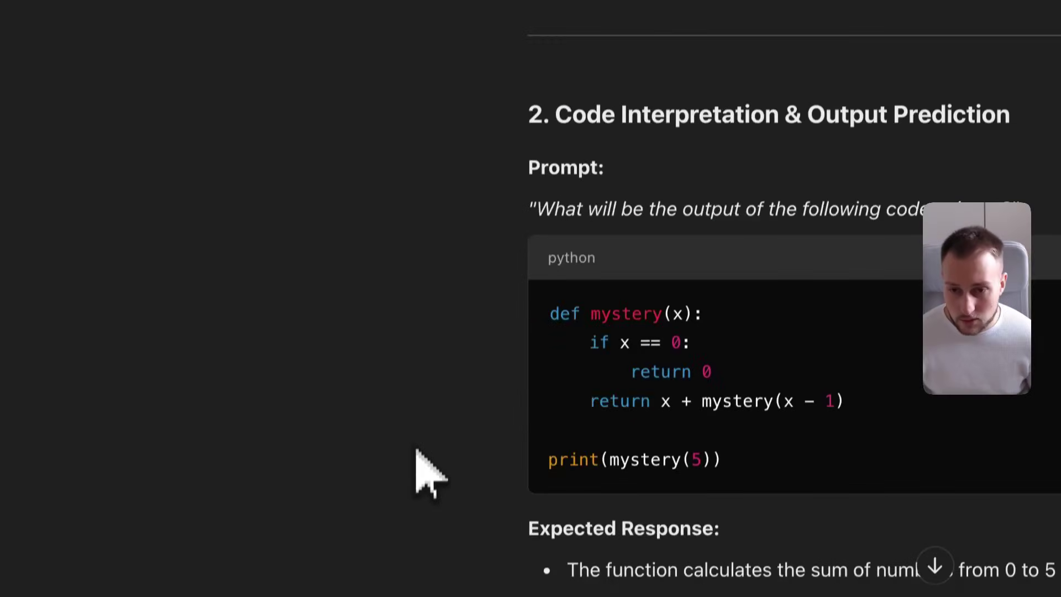
- Scroll the Reasoning Test Prompts chat down to section 4's unique-number puzzle
{"action": "scroll", "coordinate": [417, 451], "scroll_direction": "down", "scroll_amount": 1}
{"action": "scroll", "coordinate": [589, 169], "scroll_direction": "down", "scroll_amount": 6}
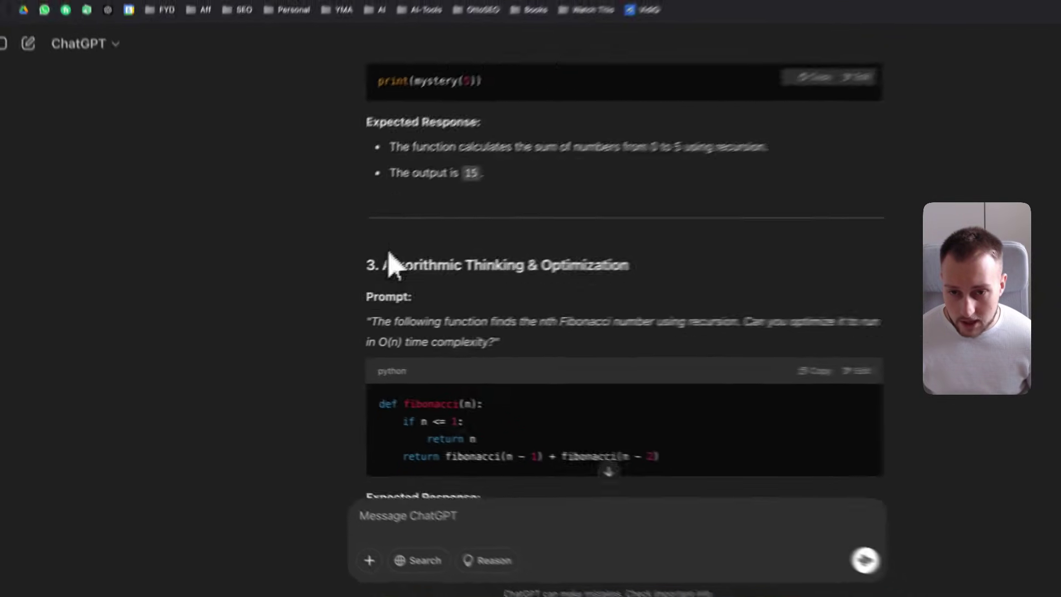
{"action": "scroll", "coordinate": [393, 265], "scroll_direction": "down", "scroll_amount": 8}
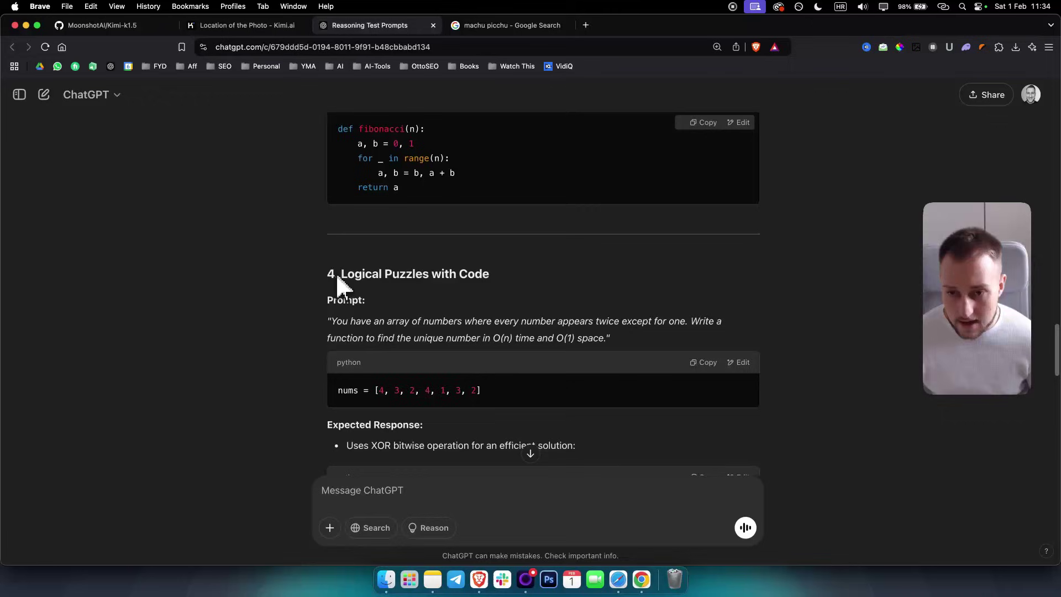
{"action": "scroll", "coordinate": [336, 273], "scroll_direction": "down", "scroll_amount": 1}
{"action": "scroll", "coordinate": [420, 293], "scroll_direction": "down", "scroll_amount": 1}
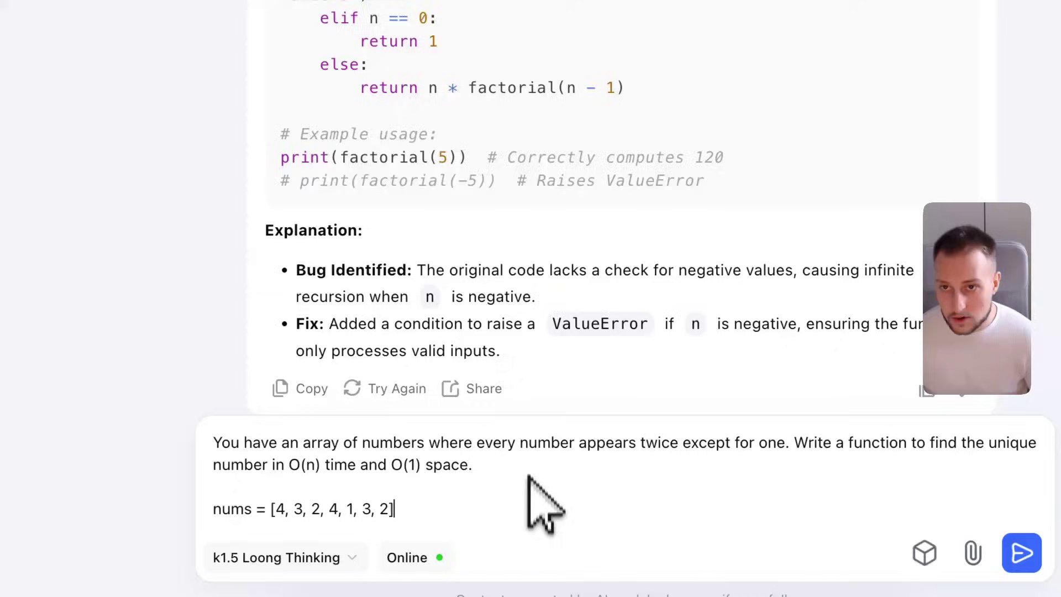
- Send the unique-number puzzle with nums = [4, 3, 2, 4, 1, 3, 2] and review Kimi's XOR solution
{"action": "left_click", "coordinate": [522, 44]}
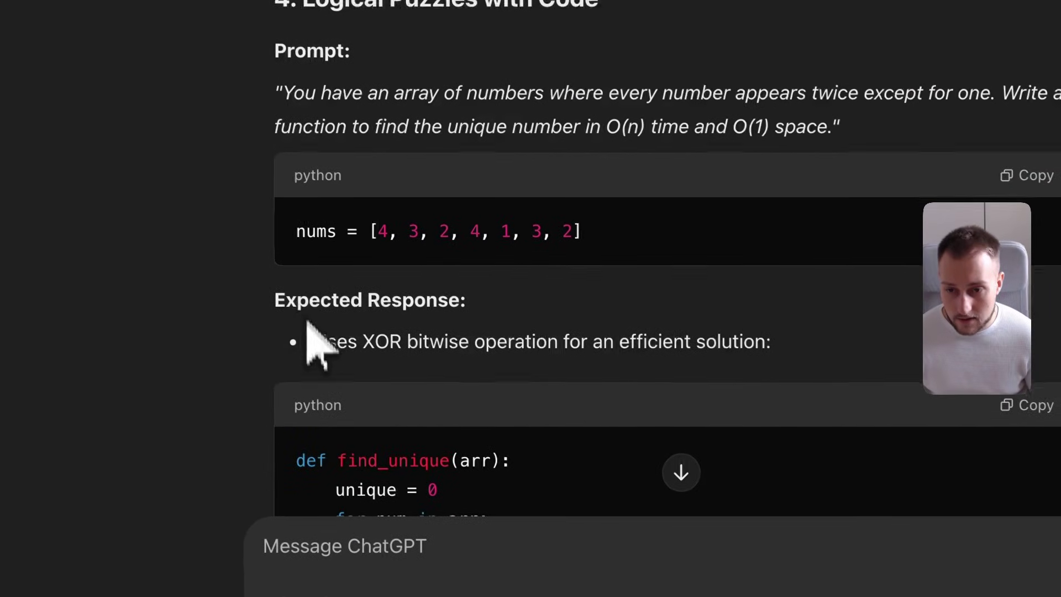
{"action": "left_click_drag", "start_coordinate": [307, 322], "coordinate": [562, 307]}
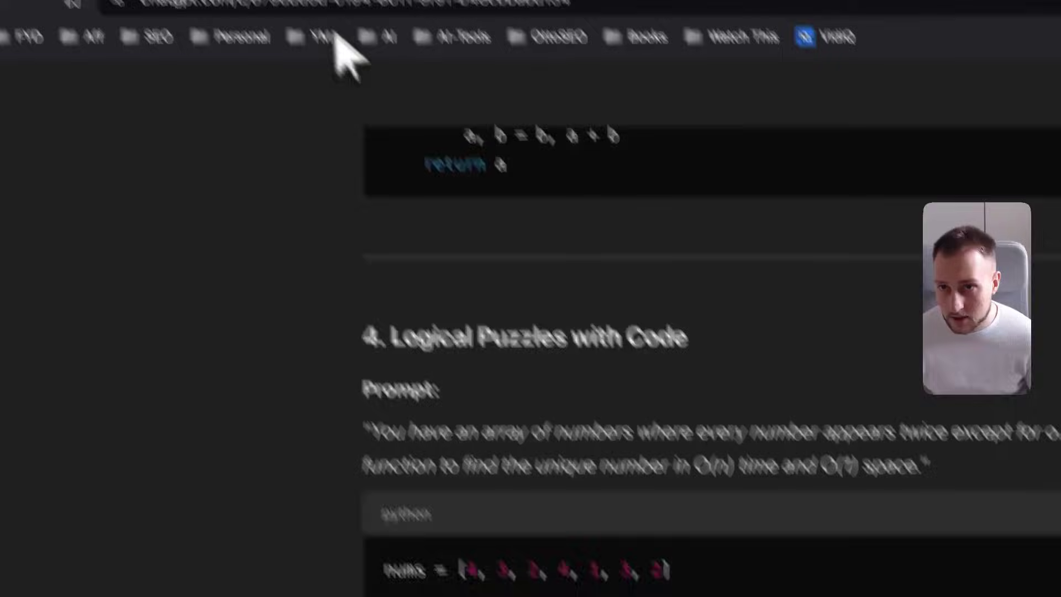
{"action": "left_click", "coordinate": [337, 33]}
{"action": "left_click", "coordinate": [553, 482]}
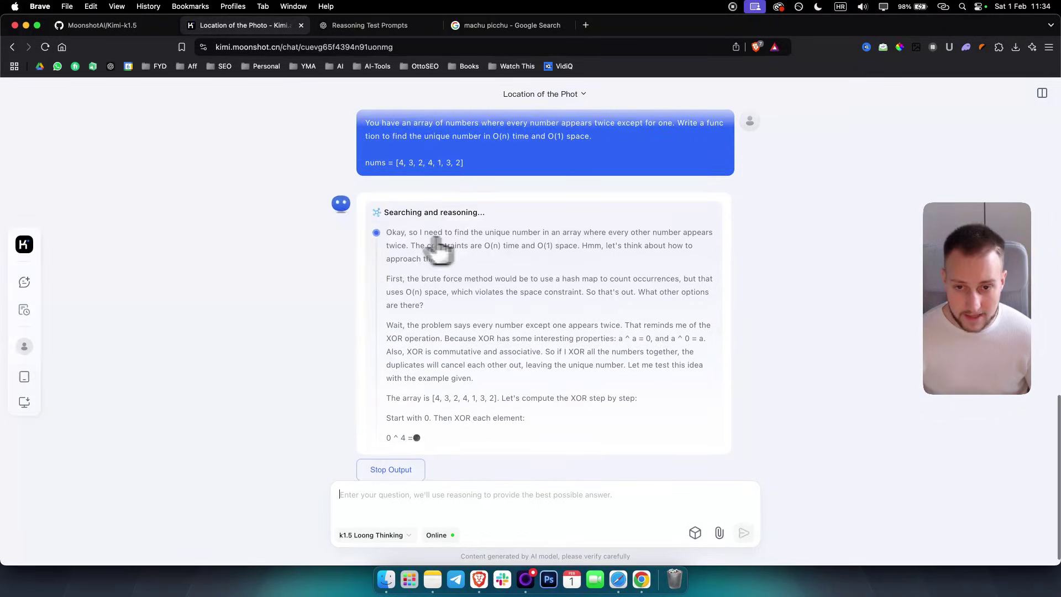
{"action": "double_click", "coordinate": [579, 356]}
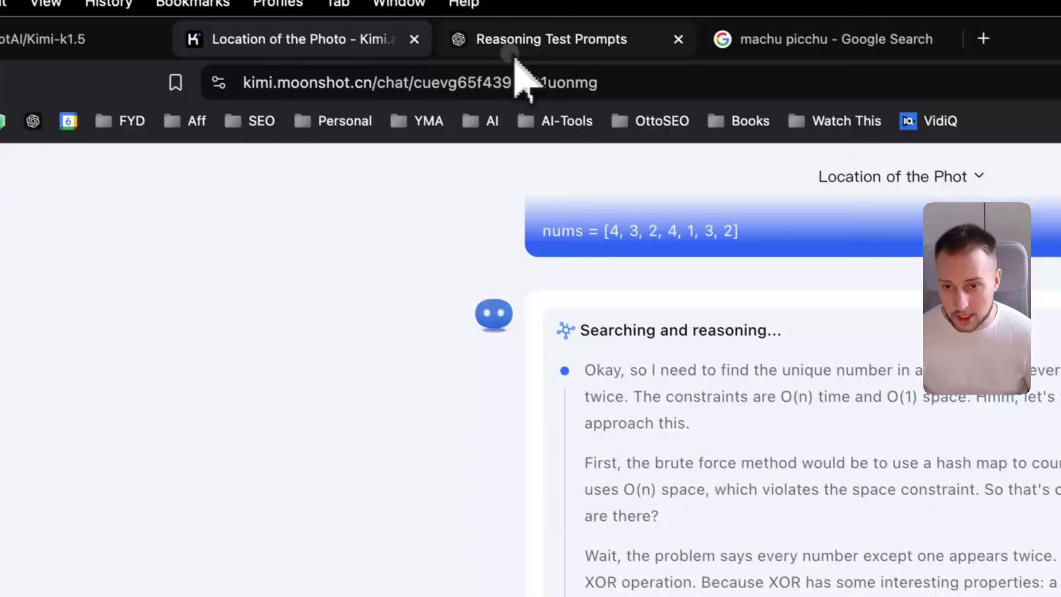
{"action": "left_click", "coordinate": [514, 50]}
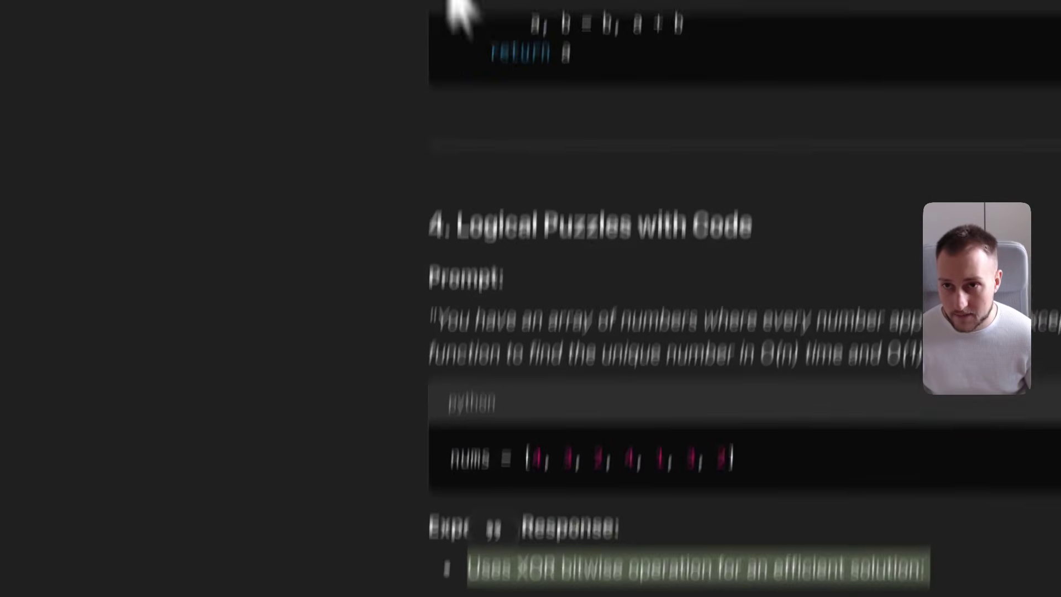
{"action": "left_click", "coordinate": [358, 50]}
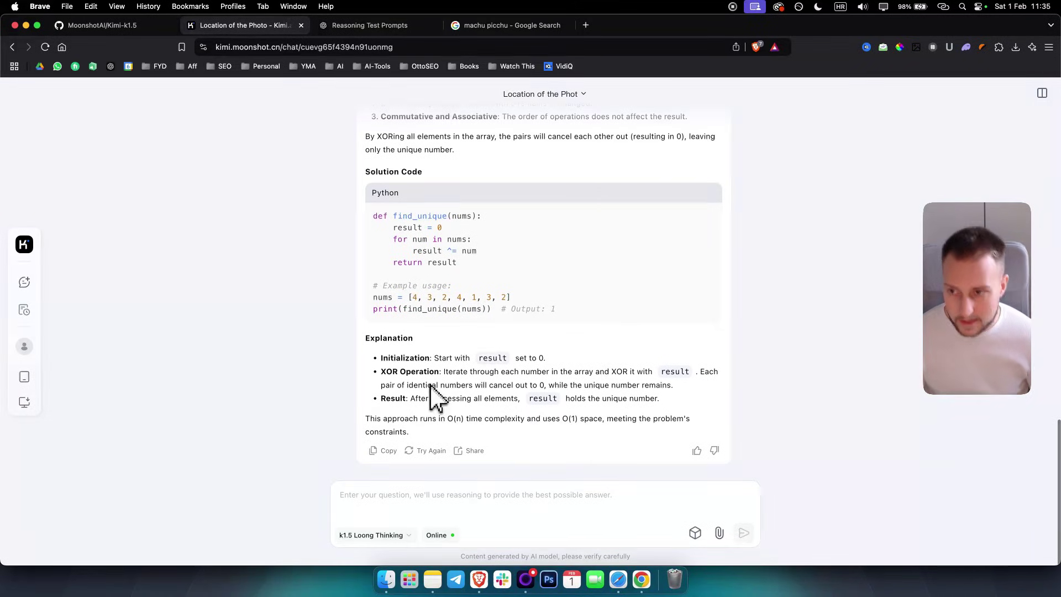
- Switch to the Reasoning Test Prompts chat and scroll through its prompts
{"action": "left_click", "coordinate": [364, 25]}
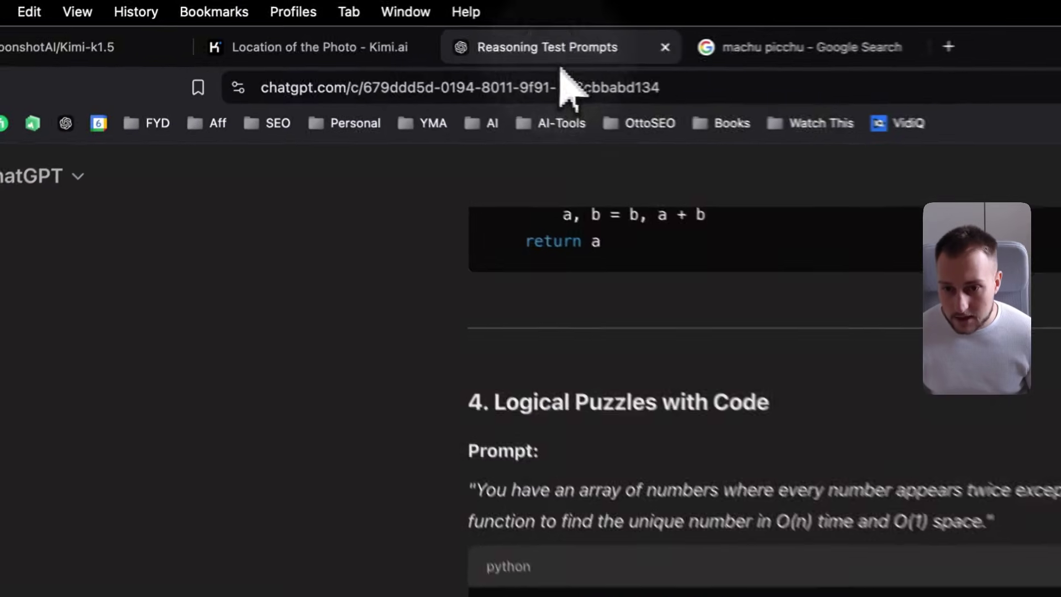
{"action": "scroll", "coordinate": [802, 553], "scroll_direction": "down", "scroll_amount": 10}
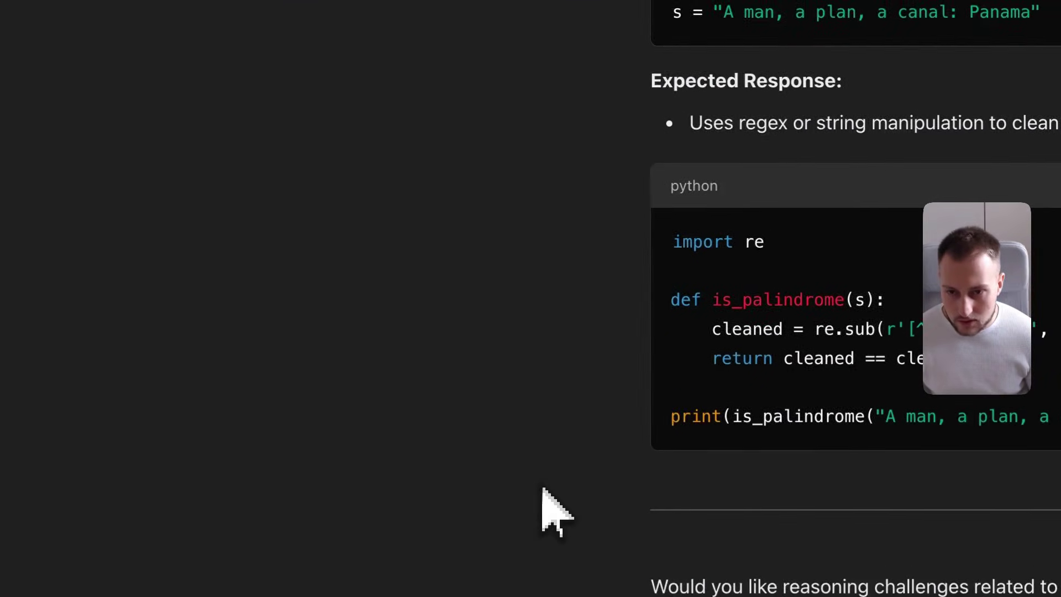
{"action": "scroll", "coordinate": [543, 489], "scroll_direction": "down", "scroll_amount": 2}
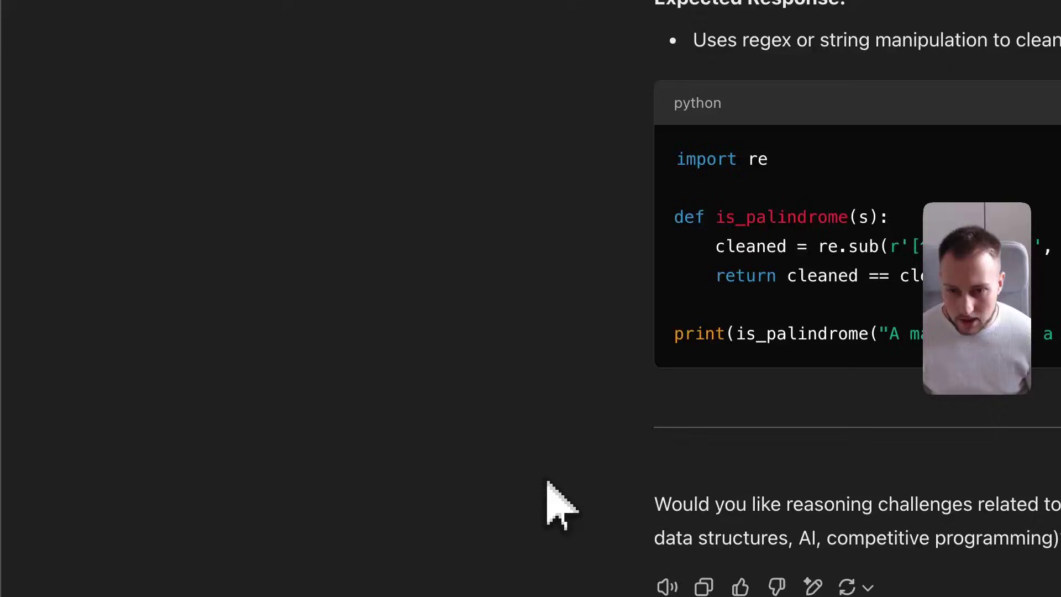
{"action": "scroll", "coordinate": [550, 486], "scroll_direction": "up", "scroll_amount": 10}
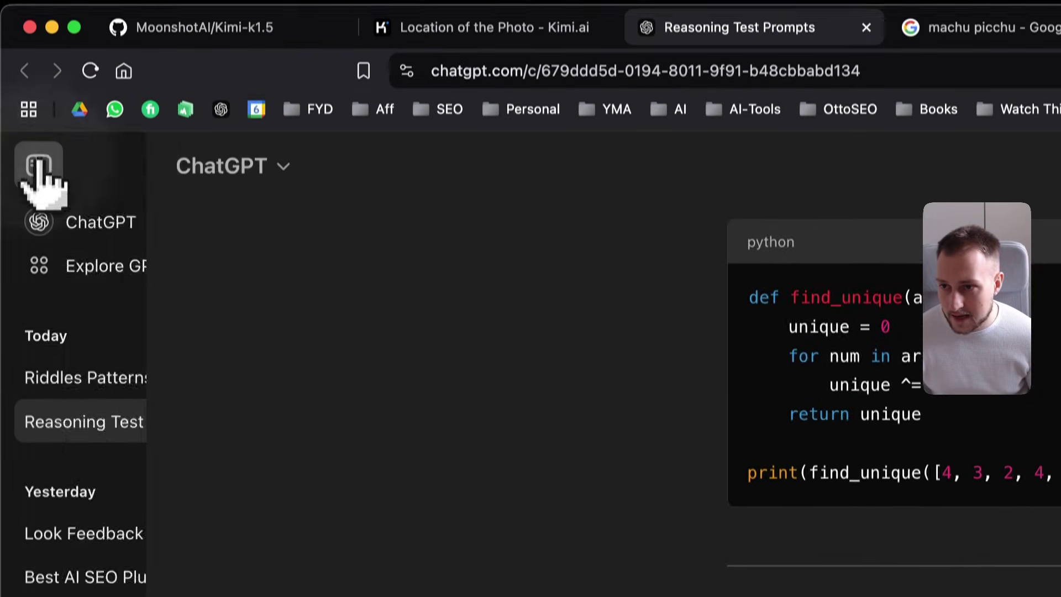
- Open the Riddles Patterns Logic conversation and scroll up to the Fuel Your Digital landing-page prompt
{"action": "left_click", "coordinate": [39, 38]}
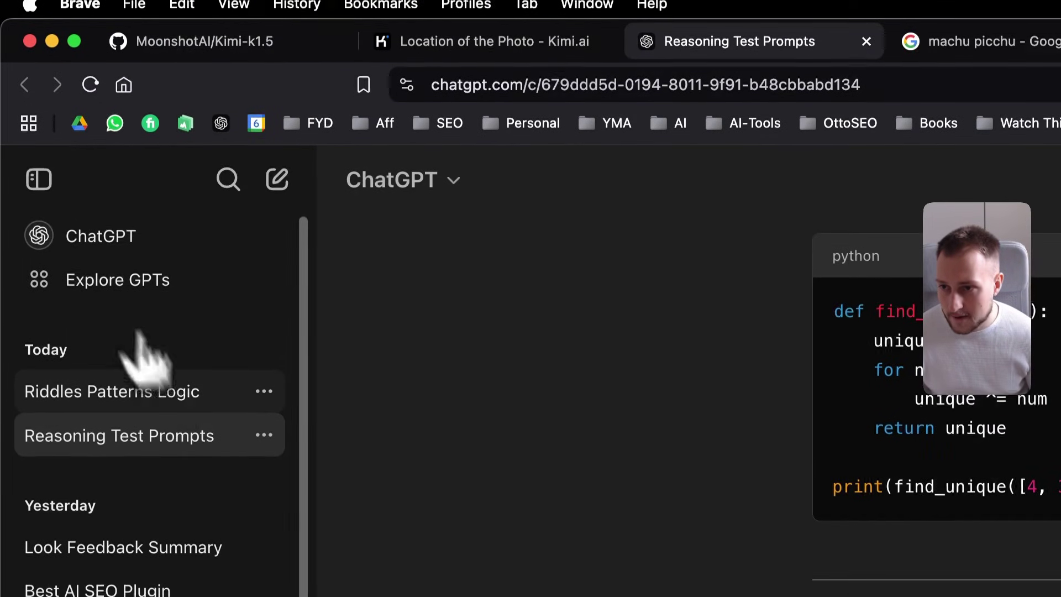
{"action": "left_click", "coordinate": [172, 409]}
{"action": "scroll", "coordinate": [365, 282], "scroll_direction": "up", "scroll_amount": 5}
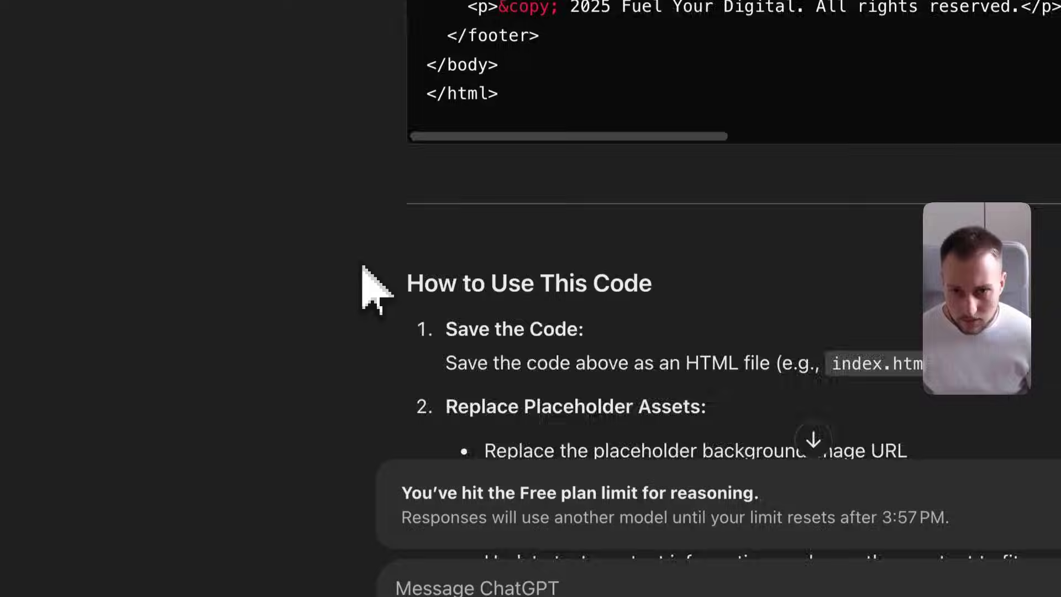
{"action": "scroll", "coordinate": [368, 287], "scroll_direction": "up", "scroll_amount": 15}
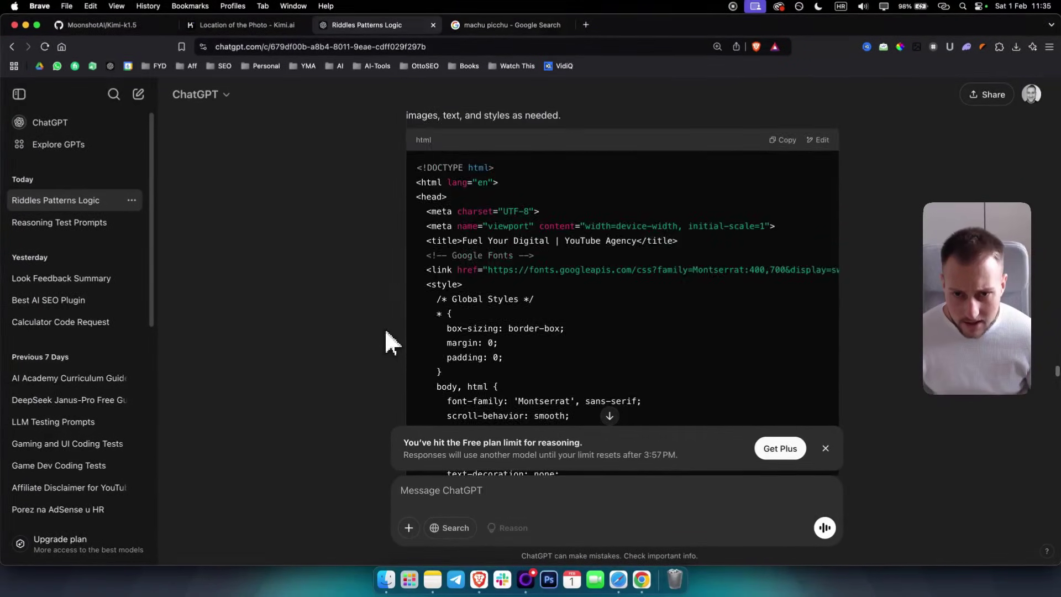
{"action": "scroll", "coordinate": [387, 343], "scroll_direction": "up", "scroll_amount": 10}
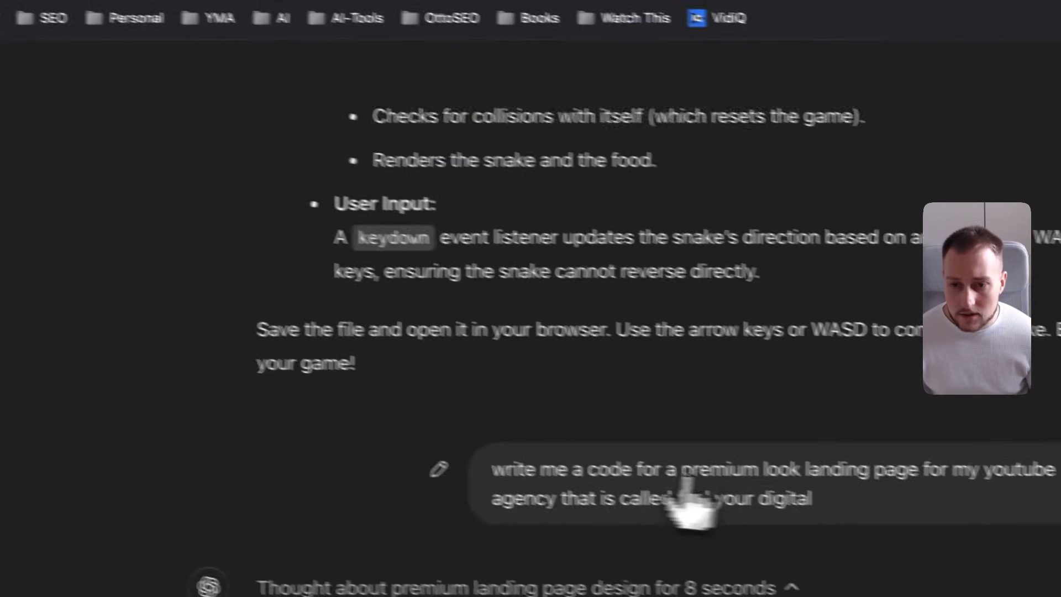
{"action": "scroll", "coordinate": [685, 480], "scroll_direction": "down", "scroll_amount": 4}
{"action": "scroll", "coordinate": [544, 486], "scroll_direction": "up", "scroll_amount": 2}
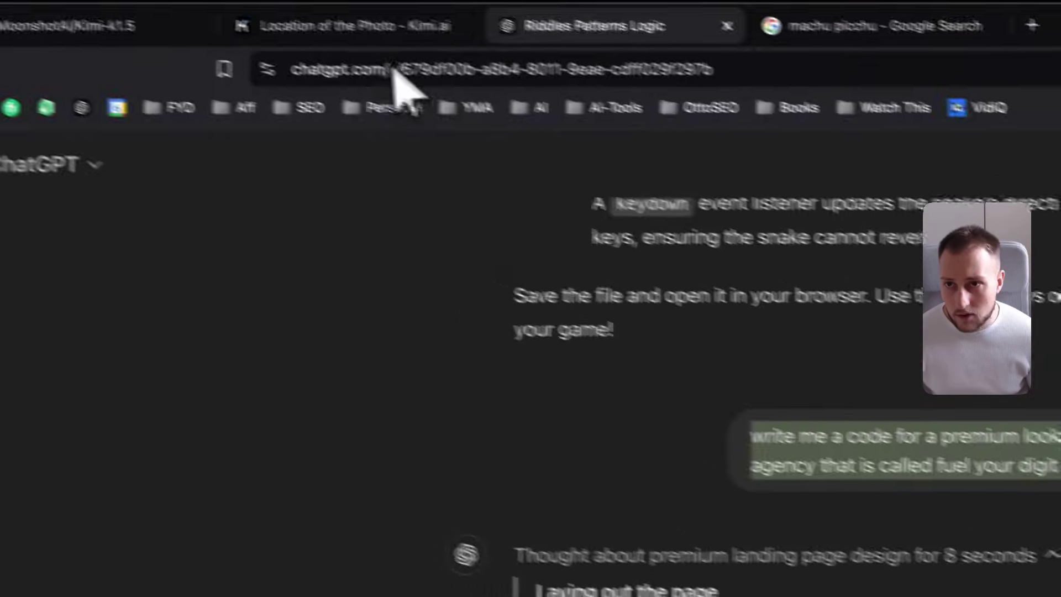
- Paste the Fuel Your Digital premium landing-page prompt into Kimi's message box and send it
{"action": "left_click", "coordinate": [398, 25]}
{"action": "left_click", "coordinate": [356, 506]}
{"action": "key", "text": "super+v"}
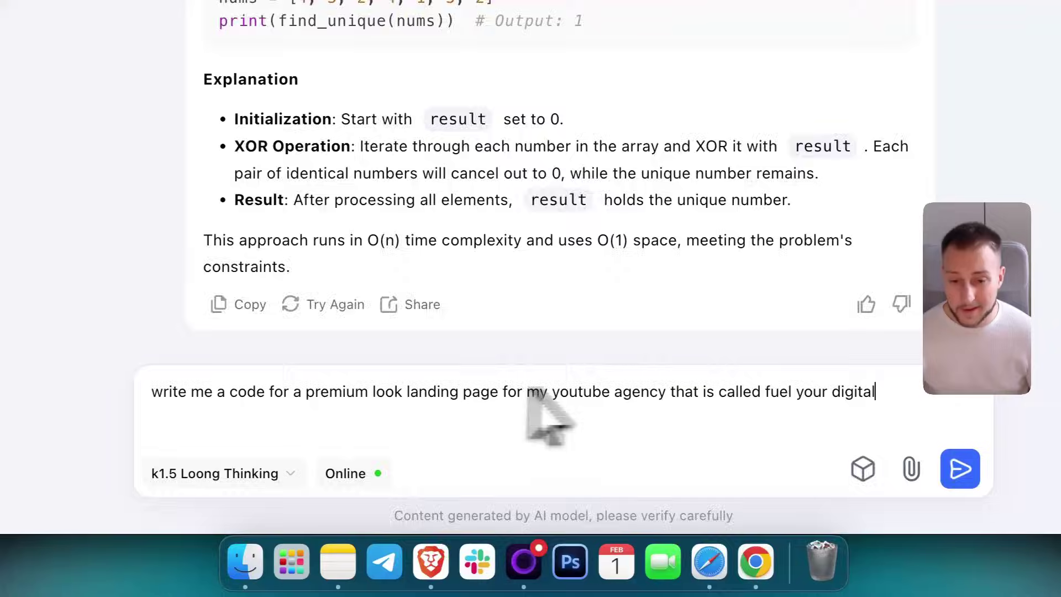
{"action": "key", "text": "Return"}
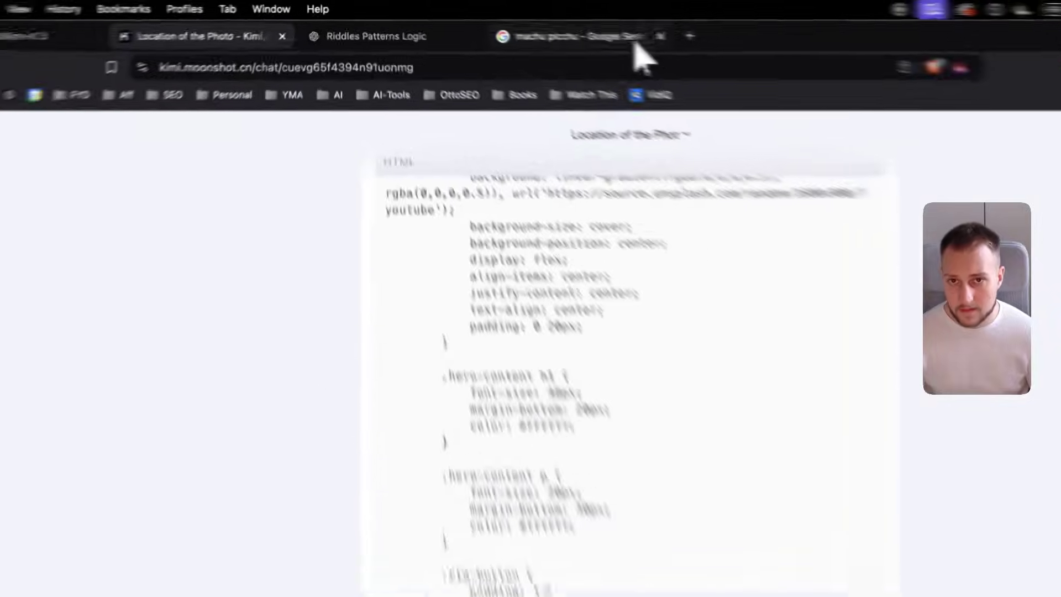
- Open the OneCompiler HTML editor in a tab beside Kimi and delete all its starter code
{"action": "left_click", "coordinate": [636, 41]}
{"action": "left_click", "coordinate": [574, 74]}
{"action": "type", "text": "html"}
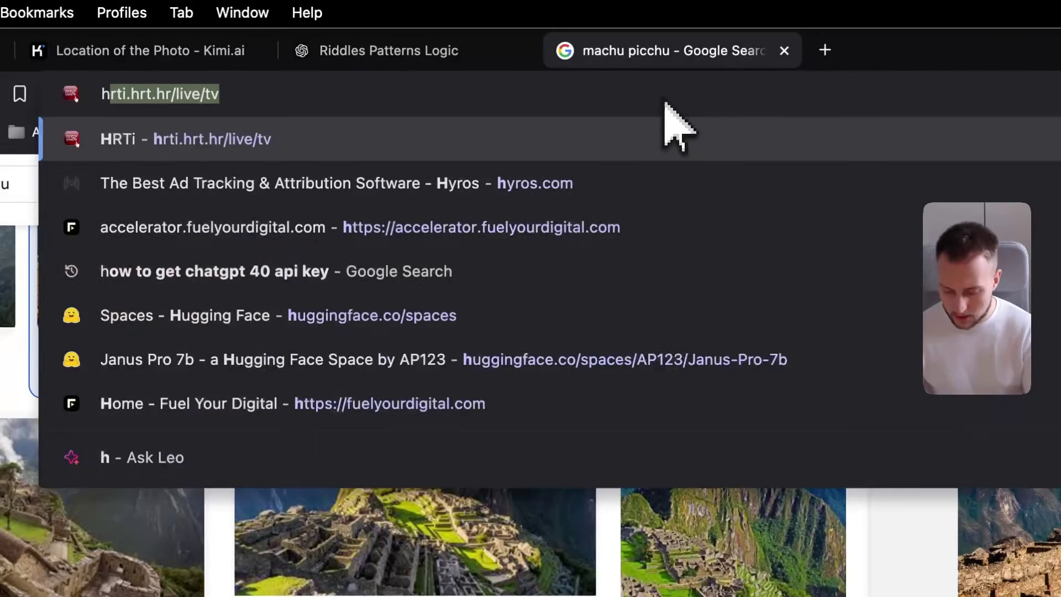
{"action": "left_click", "coordinate": [713, 184]}
{"action": "left_click_drag", "start_coordinate": [680, 50], "coordinate": [503, 61]}
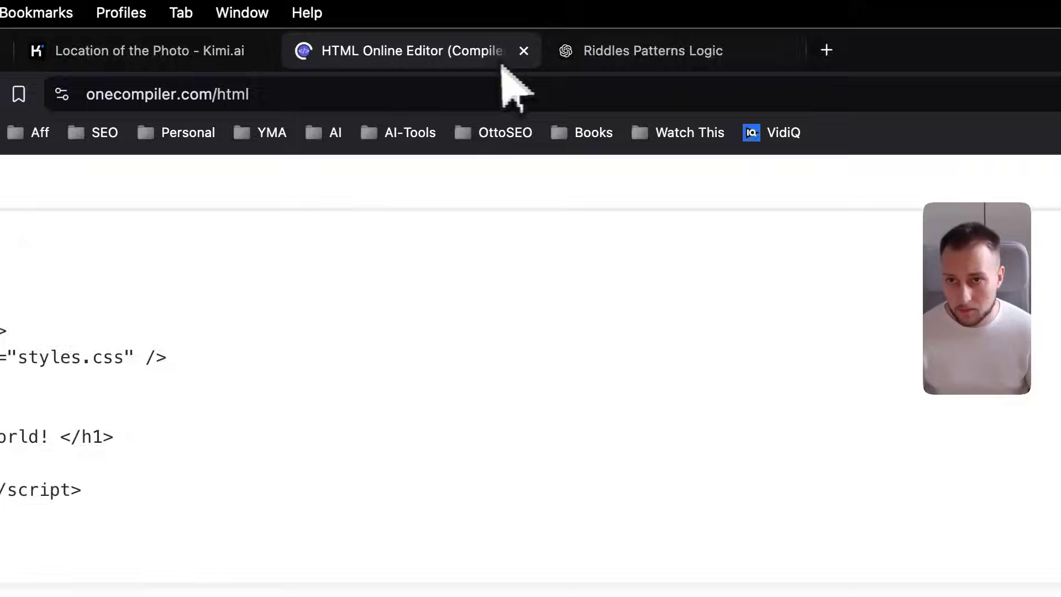
{"action": "key", "text": "super+a"}
{"action": "key", "text": "BackSpace"}
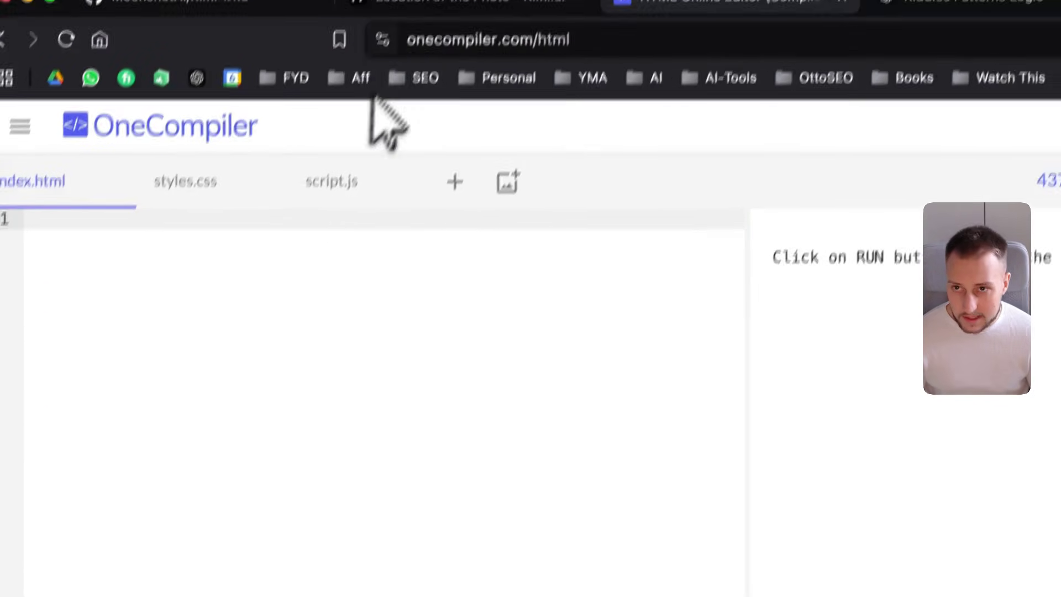
{"action": "left_click", "coordinate": [449, 44]}
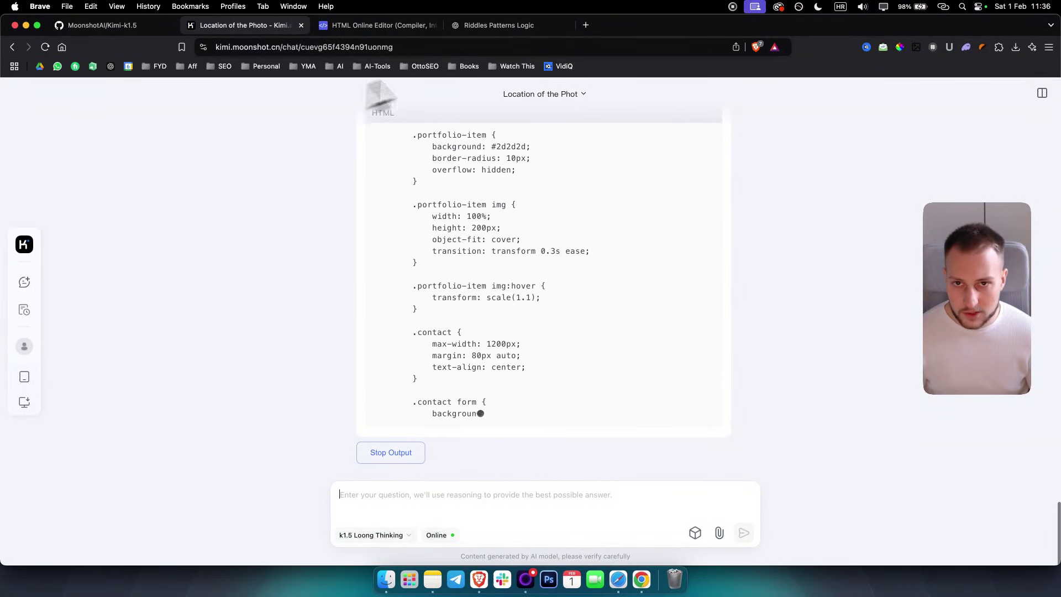
- Check ChatGPT's answer, then copy the finished landing-page HTML block from Kimi's reply
{"action": "left_click", "coordinate": [489, 25]}
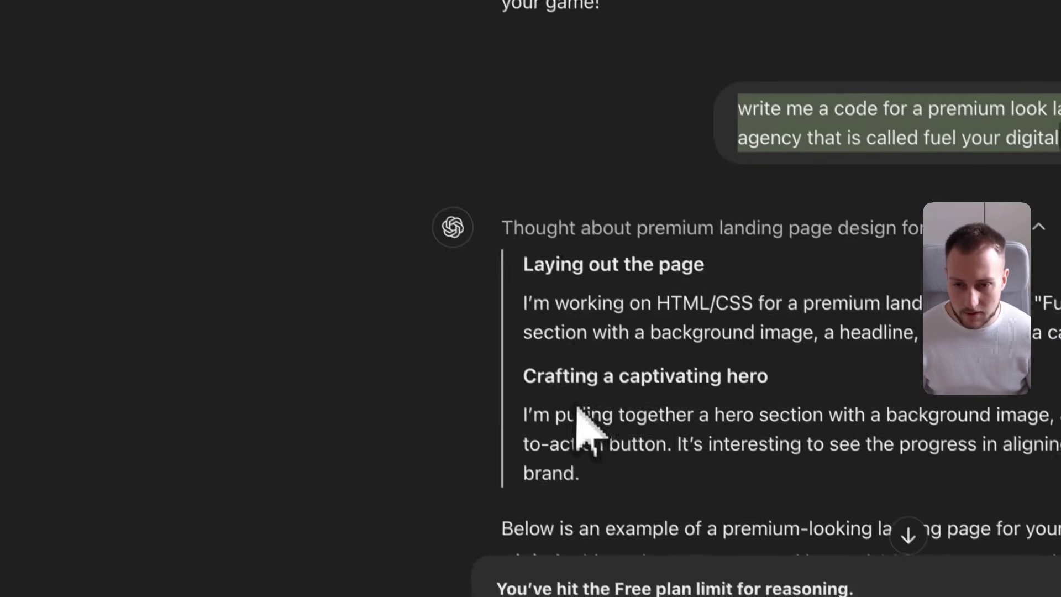
{"action": "left_click", "coordinate": [416, 0]}
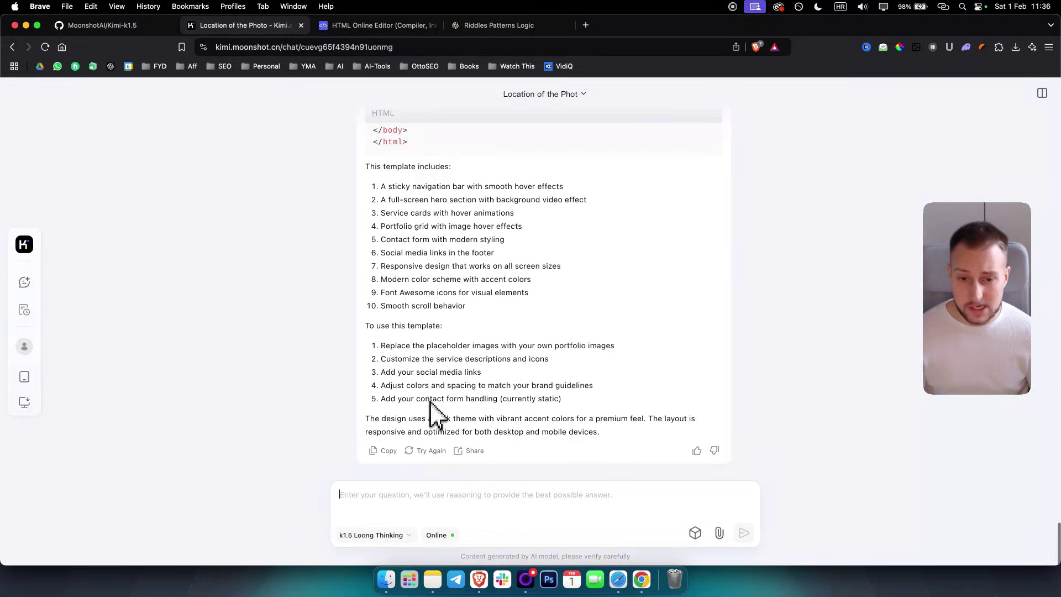
{"action": "scroll", "coordinate": [436, 413], "scroll_direction": "up", "scroll_amount": 5}
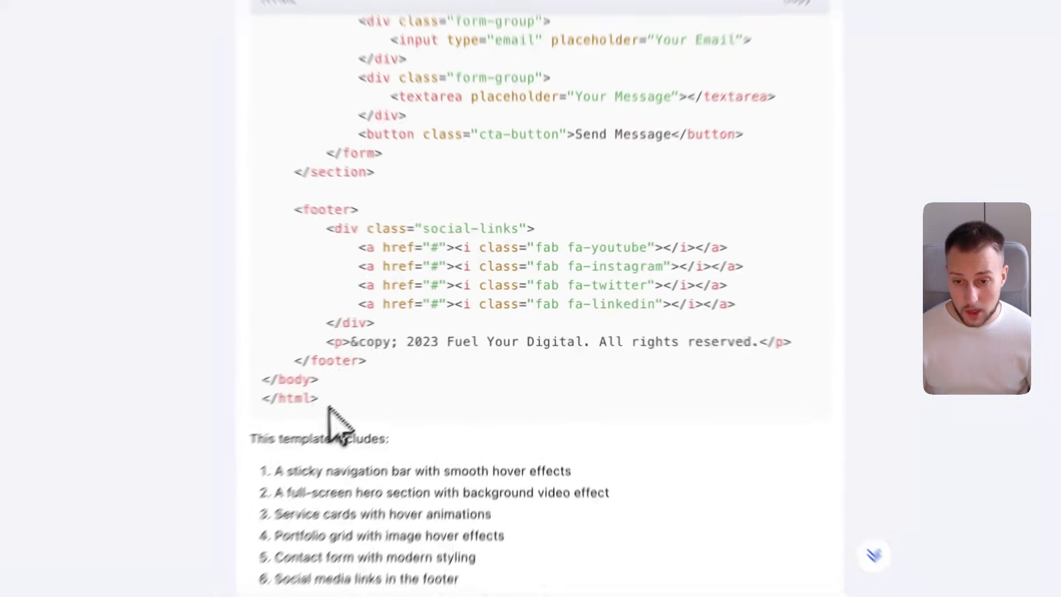
{"action": "scroll", "coordinate": [279, 420], "scroll_direction": "up", "scroll_amount": 5}
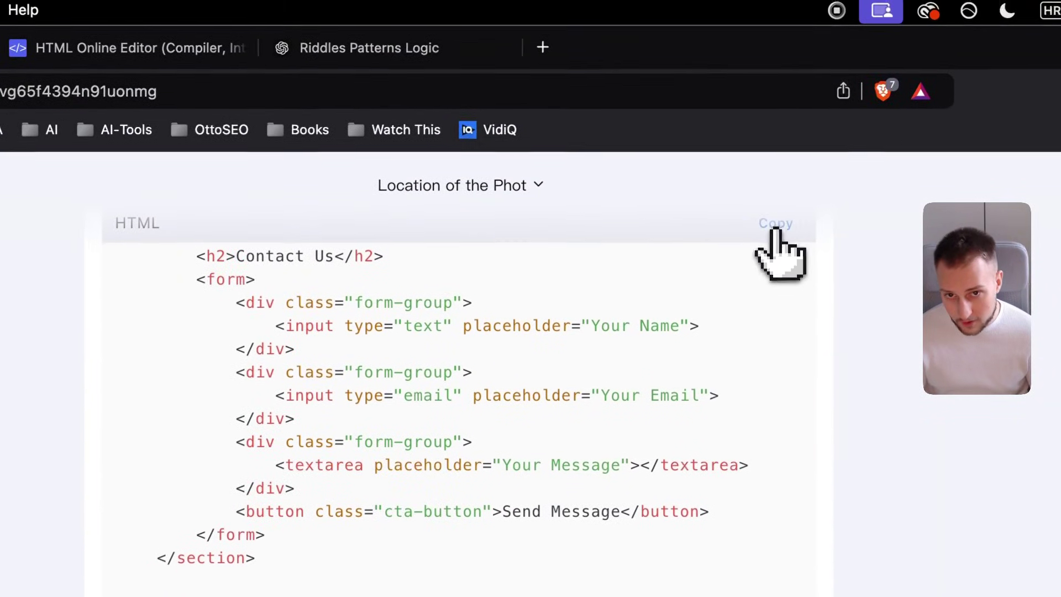
{"action": "left_click", "coordinate": [774, 227]}
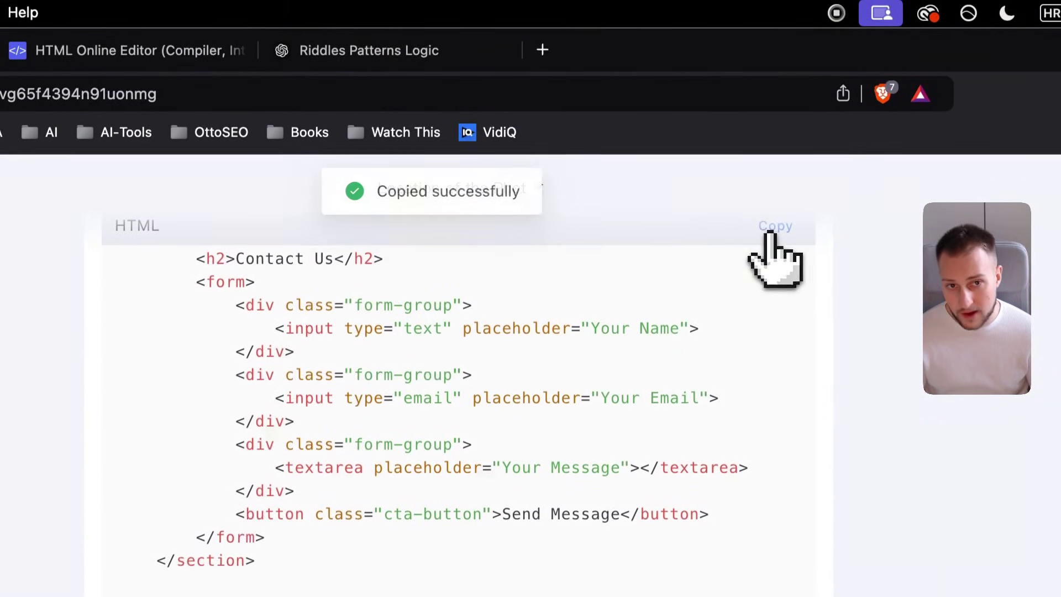
- Run the landing-page code in OneCompiler and scroll through the rendered Fuel Your Digital page
{"action": "left_click", "coordinate": [138, 50]}
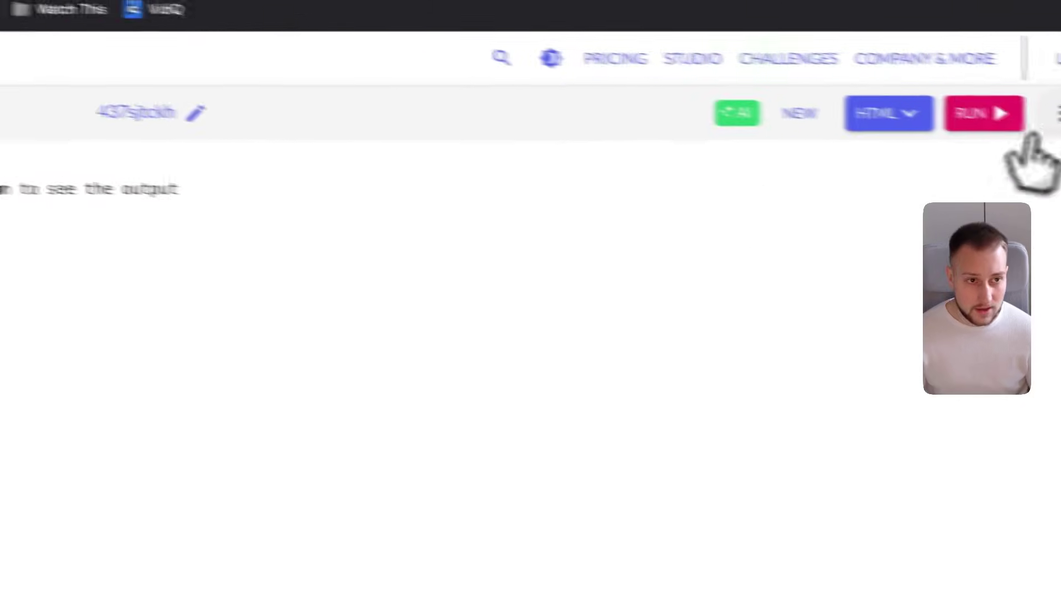
{"action": "left_click", "coordinate": [896, 98]}
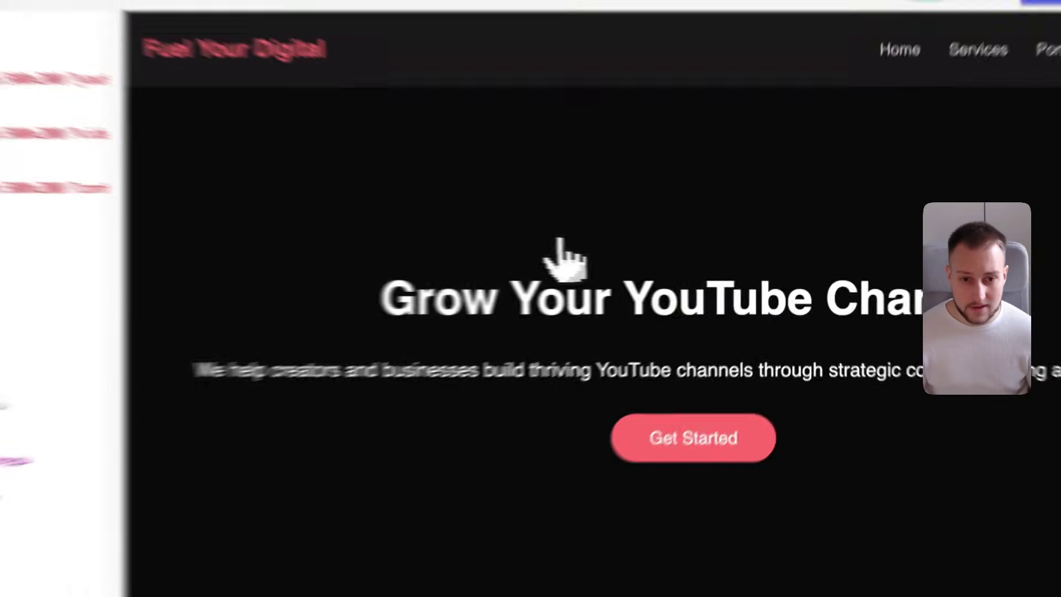
{"action": "scroll", "coordinate": [641, 266], "scroll_direction": "down", "scroll_amount": 10}
{"action": "scroll", "coordinate": [680, 360], "scroll_direction": "down", "scroll_amount": 5}
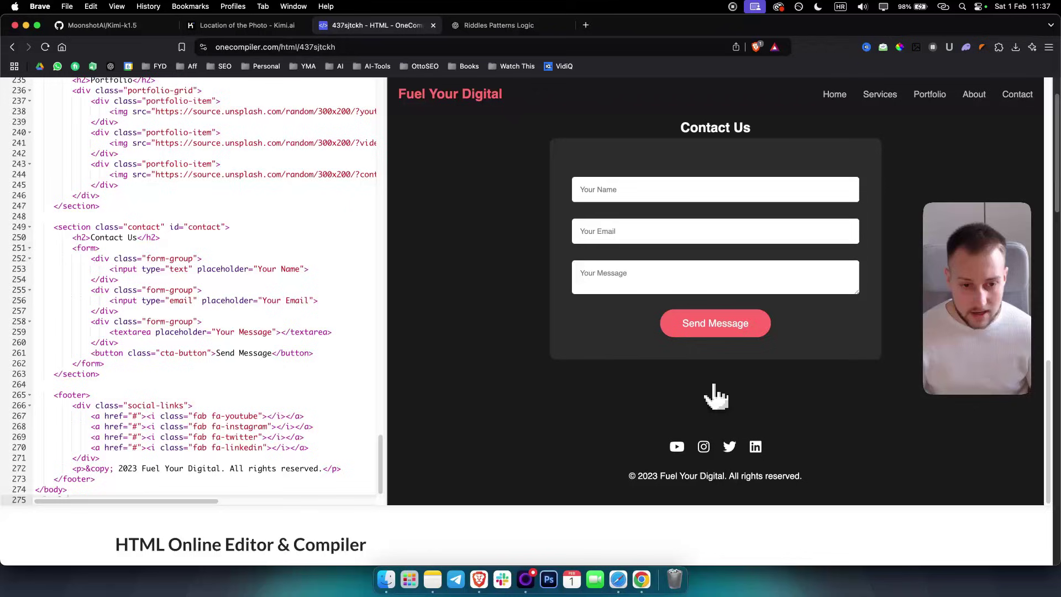
{"action": "scroll", "coordinate": [717, 398], "scroll_direction": "up", "scroll_amount": 8}
{"action": "scroll", "coordinate": [713, 433], "scroll_direction": "up", "scroll_amount": 8}
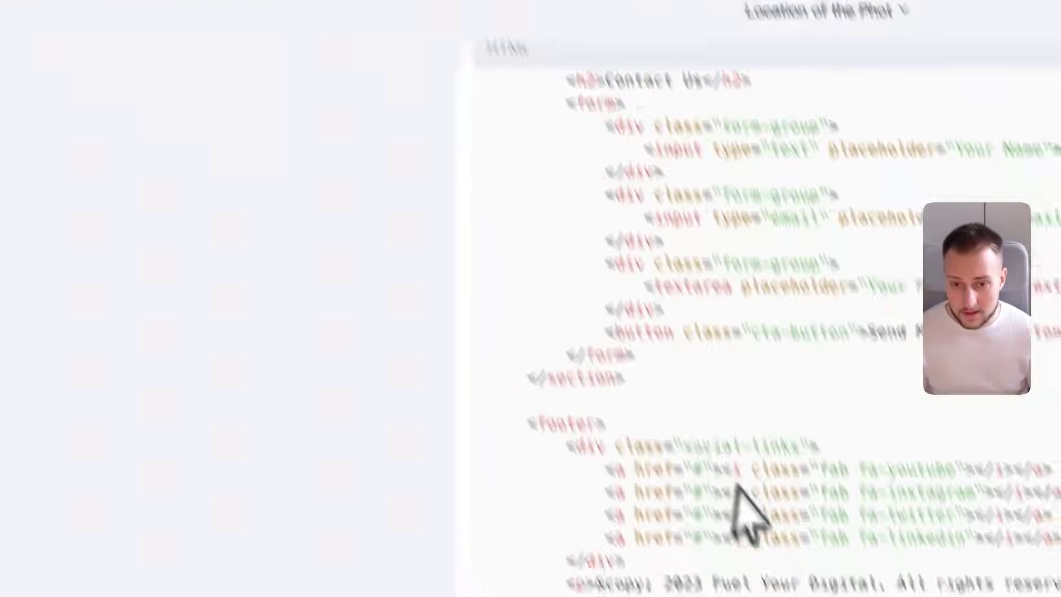
- Begin typing 'can you write a code for a premium look snake game in html,css and javascript' in Kimi
{"action": "scroll", "coordinate": [664, 442], "scroll_direction": "down", "scroll_amount": 5}
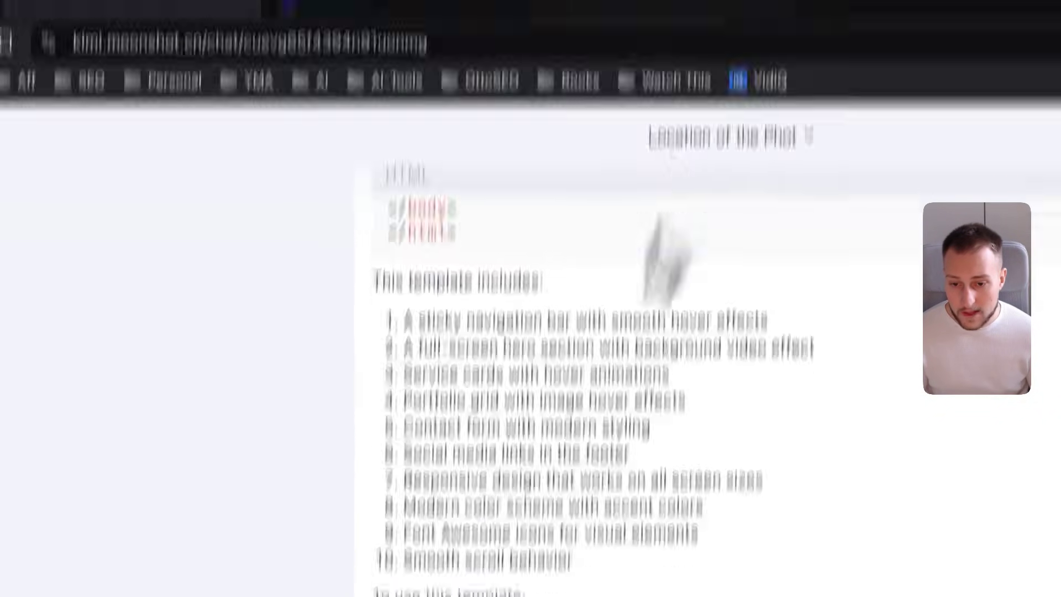
{"action": "scroll", "coordinate": [447, 553], "scroll_direction": "down", "scroll_amount": 5}
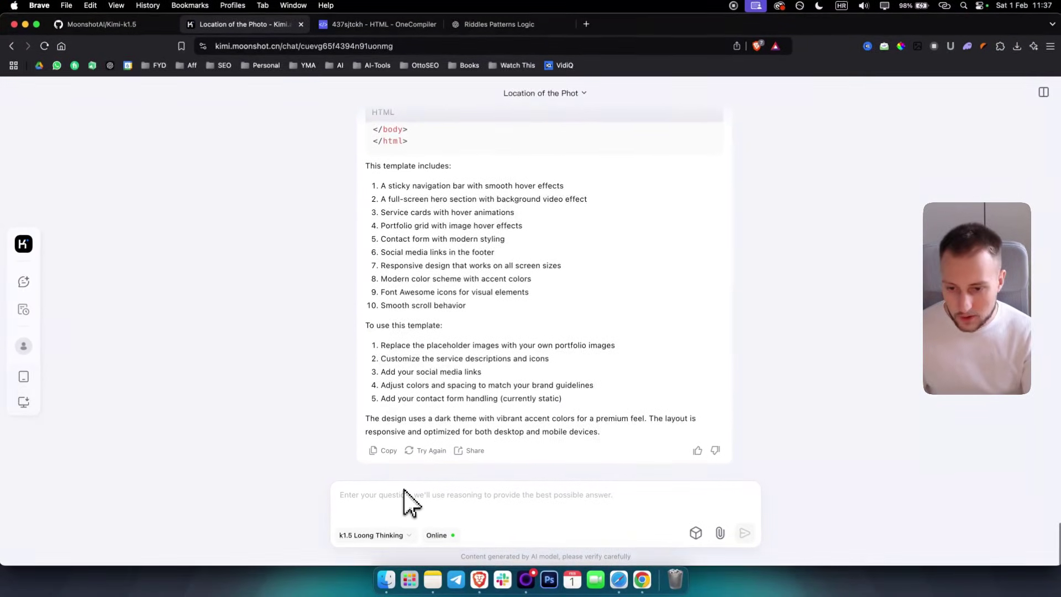
{"action": "type", "text": "can"}
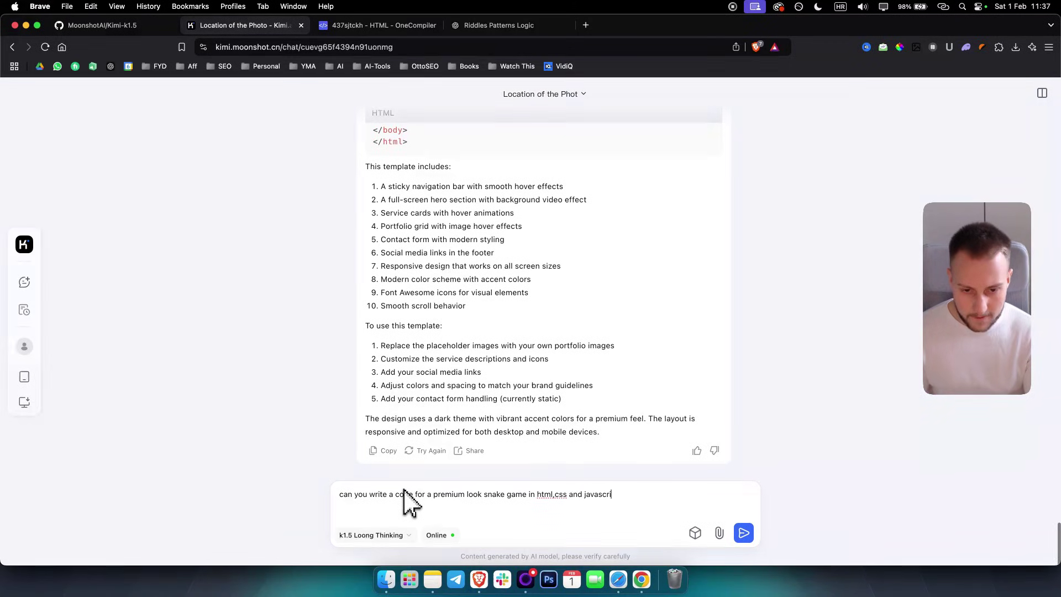
- Send the snake game prompt, then scroll back up through Kimi's finished answer to its code
{"action": "type", "text": "pt"}
{"action": "key", "text": "Return"}
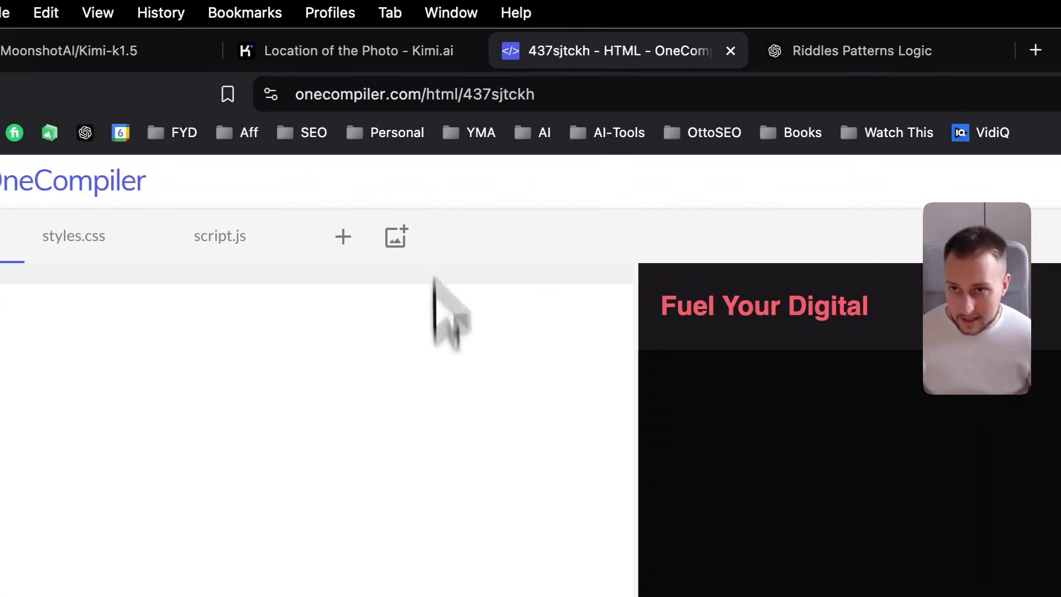
{"action": "left_click", "coordinate": [381, 50]}
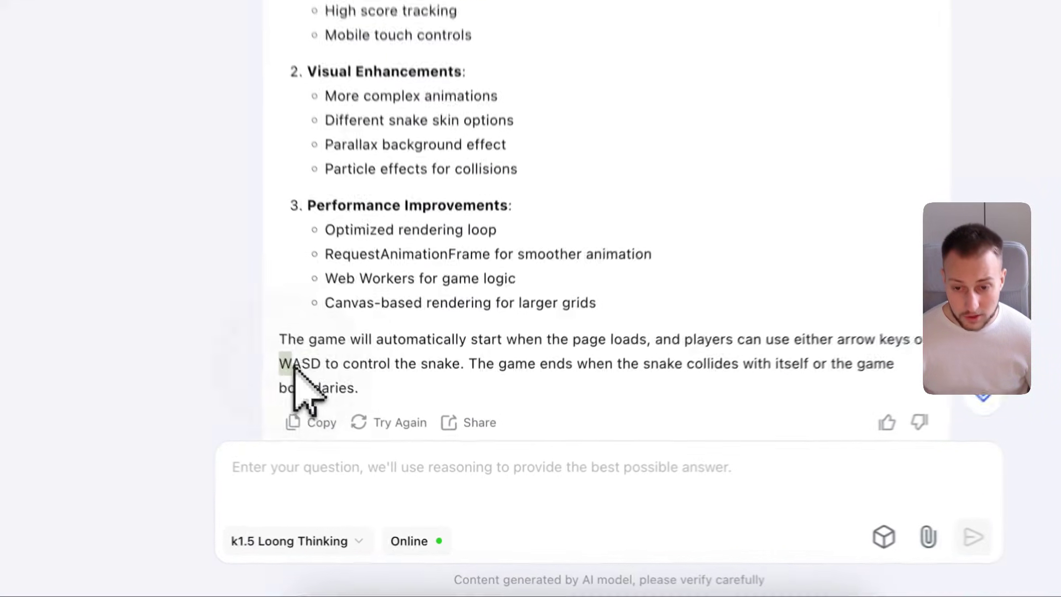
{"action": "double_click", "coordinate": [379, 441]}
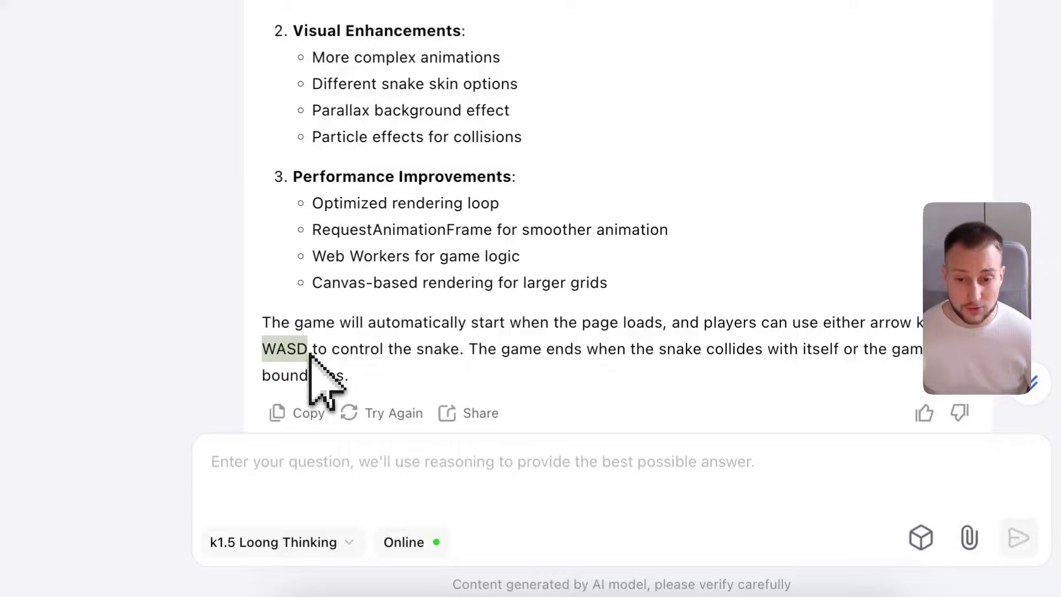
{"action": "scroll", "coordinate": [640, 379], "scroll_direction": "up", "scroll_amount": 3}
{"action": "scroll", "coordinate": [578, 437], "scroll_direction": "up", "scroll_amount": 5}
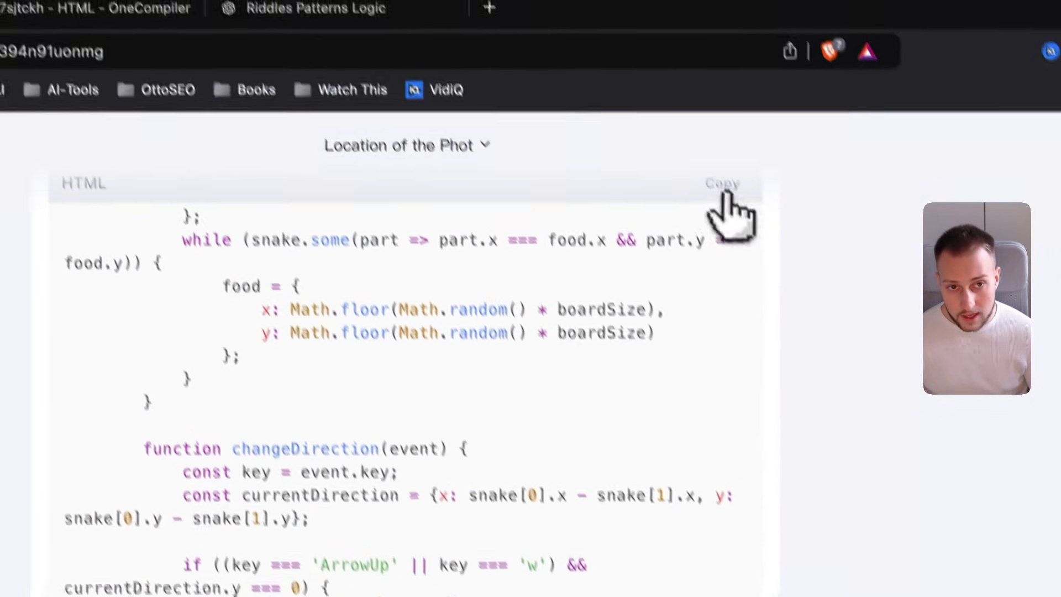
- Copy Kimi's snake game code, run it in OneCompiler, and dismiss the 'Game Over! Final Score: 0' alert
{"action": "left_click", "coordinate": [726, 209]}
{"action": "left_click", "coordinate": [108, 45]}
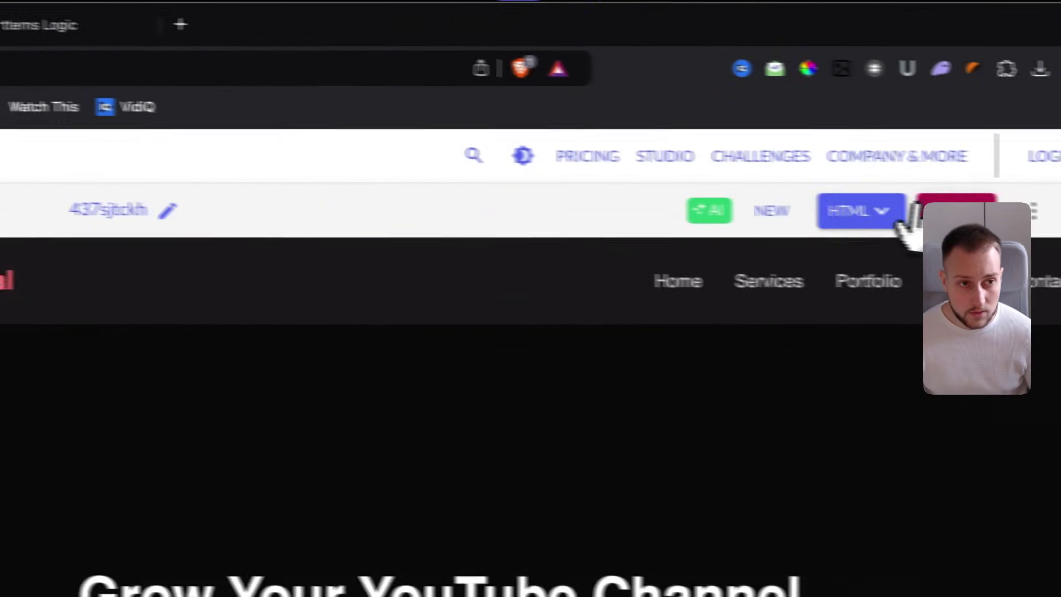
{"action": "left_click", "coordinate": [915, 210]}
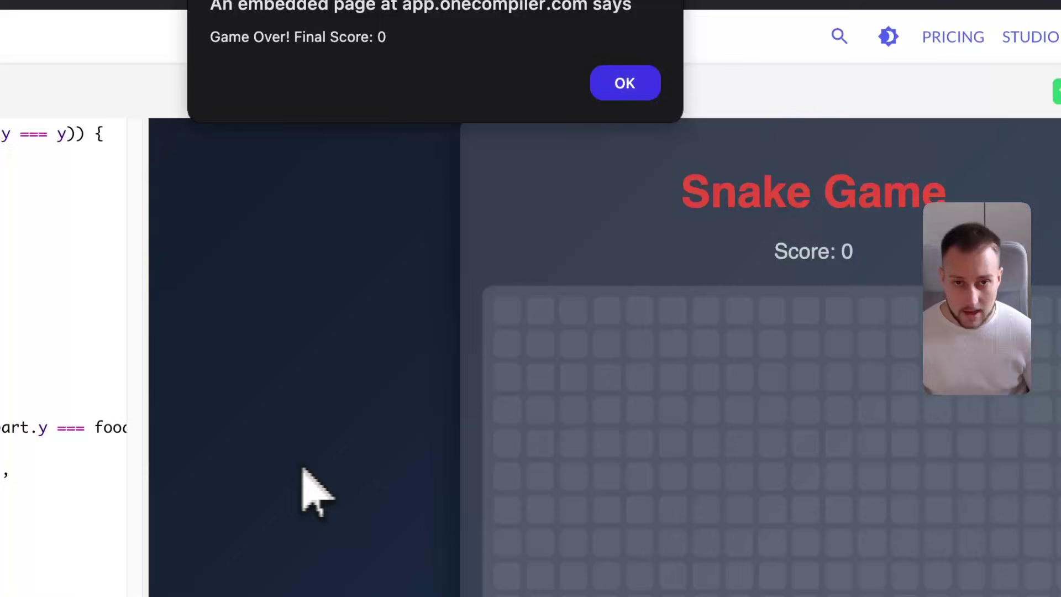
{"action": "left_click", "coordinate": [628, 84]}
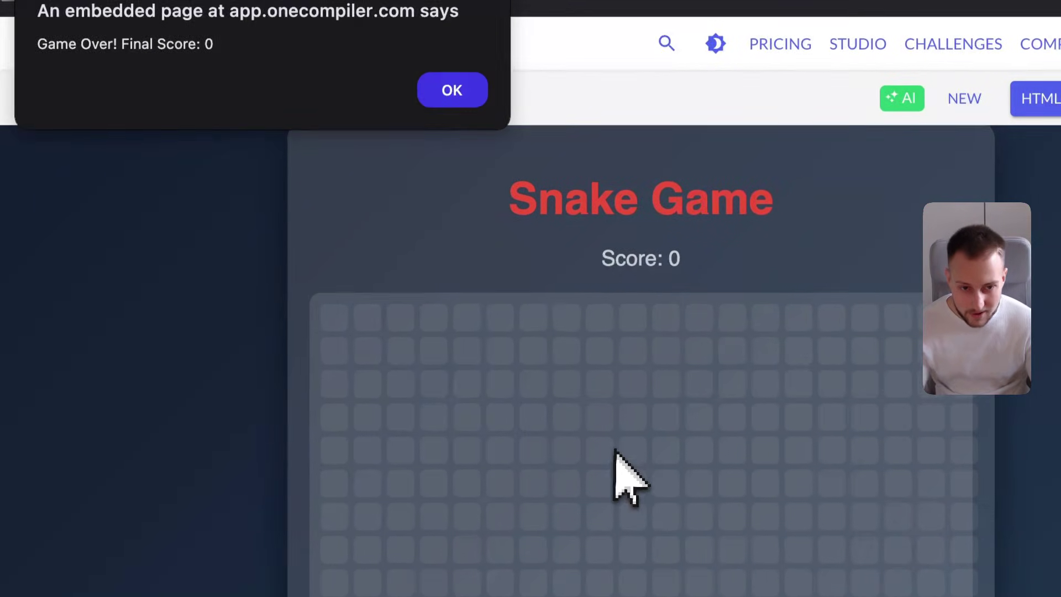
{"action": "left_click", "coordinate": [464, 99]}
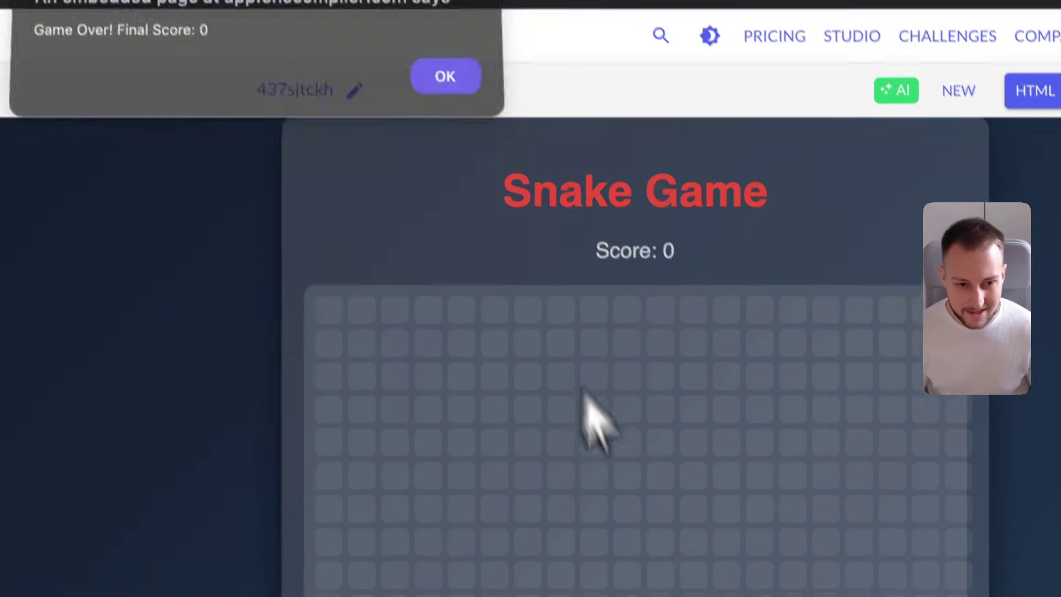
{"action": "key", "text": "Return"}
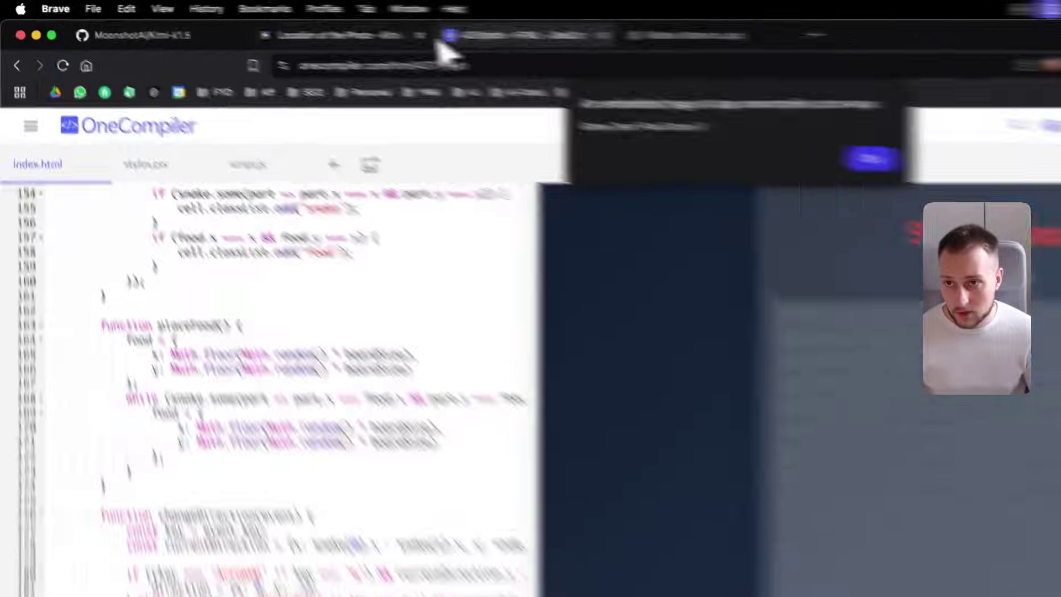
- Open the Reasoning Test Prompts conversation in ChatGPT and hide the conversation list
{"action": "left_click", "coordinate": [208, 26]}
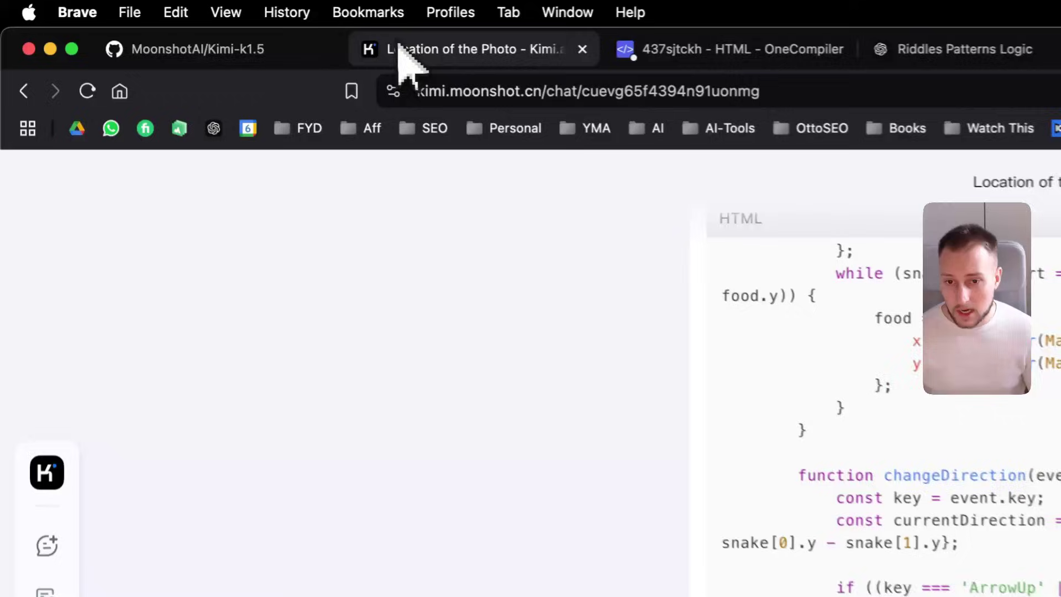
{"action": "scroll", "coordinate": [470, 359], "scroll_direction": "down", "scroll_amount": 15}
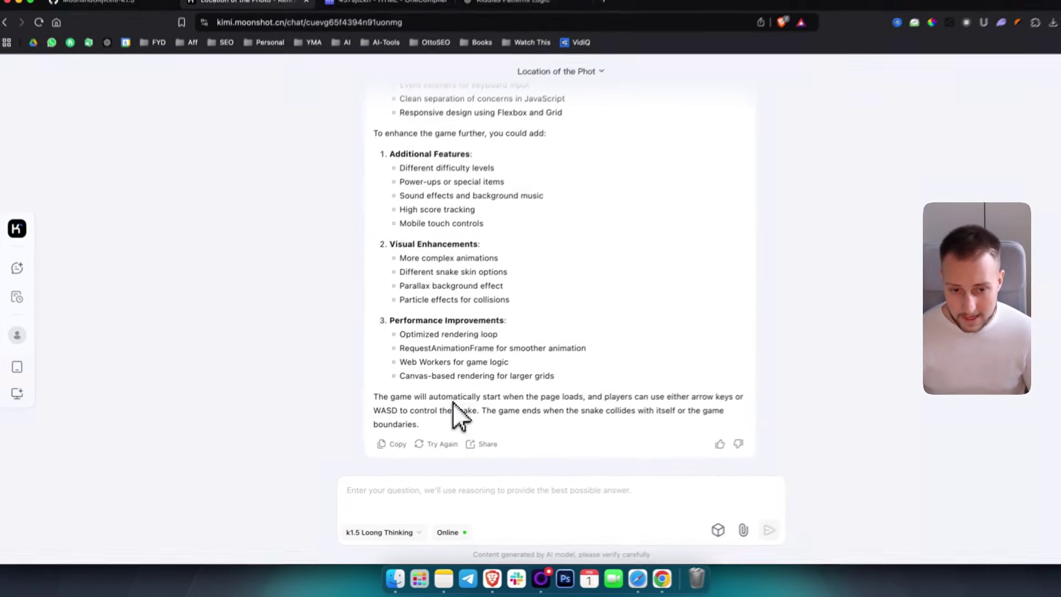
{"action": "scroll", "coordinate": [454, 412], "scroll_direction": "up", "scroll_amount": 3}
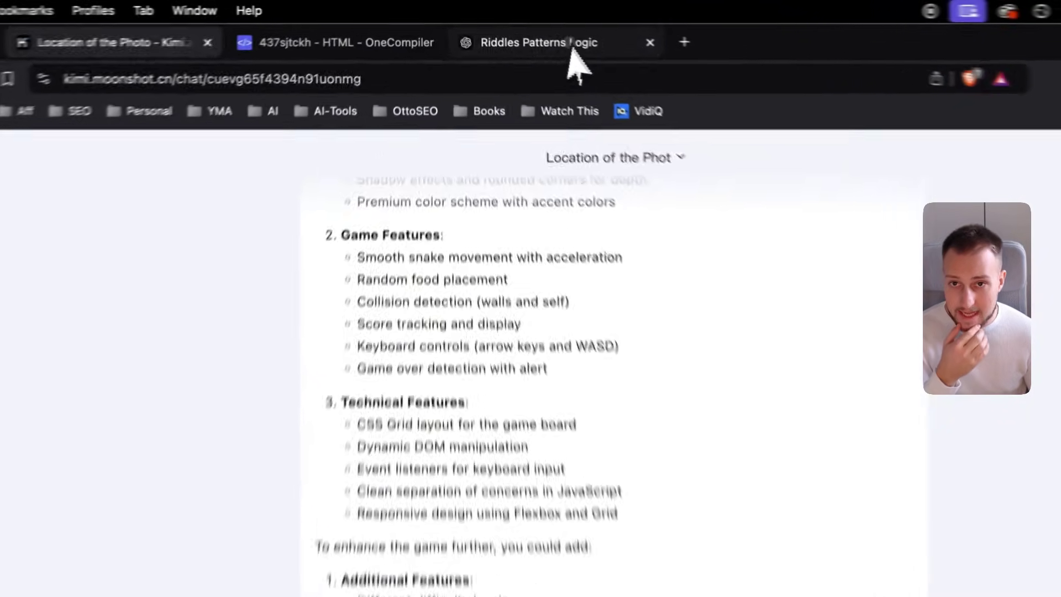
{"action": "left_click_drag", "start_coordinate": [514, 25], "coordinate": [449, 31]}
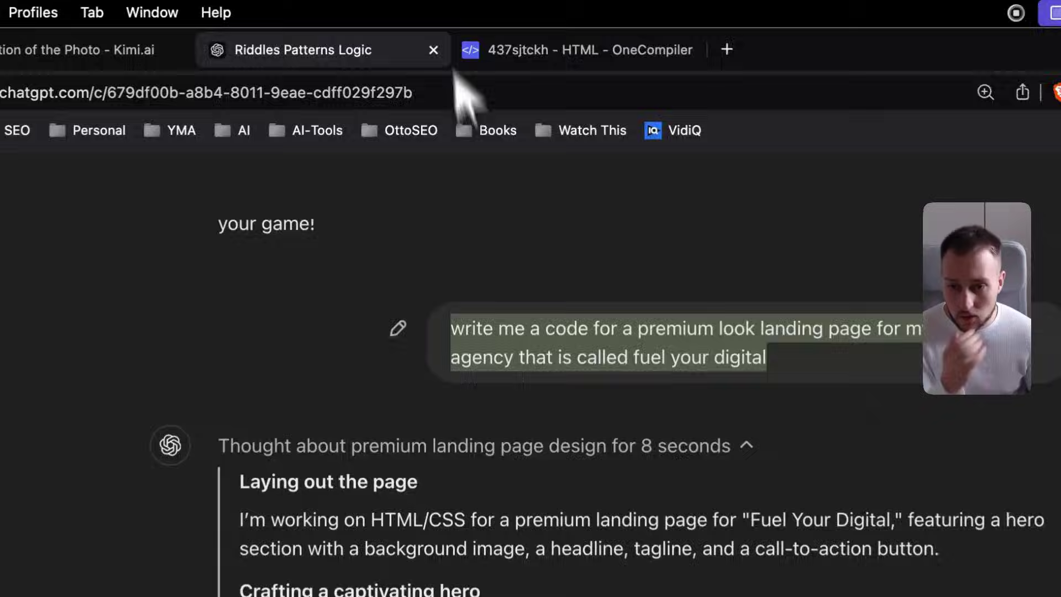
{"action": "scroll", "coordinate": [348, 287], "scroll_direction": "down", "scroll_amount": 15}
{"action": "scroll", "coordinate": [488, 420], "scroll_direction": "down", "scroll_amount": 10}
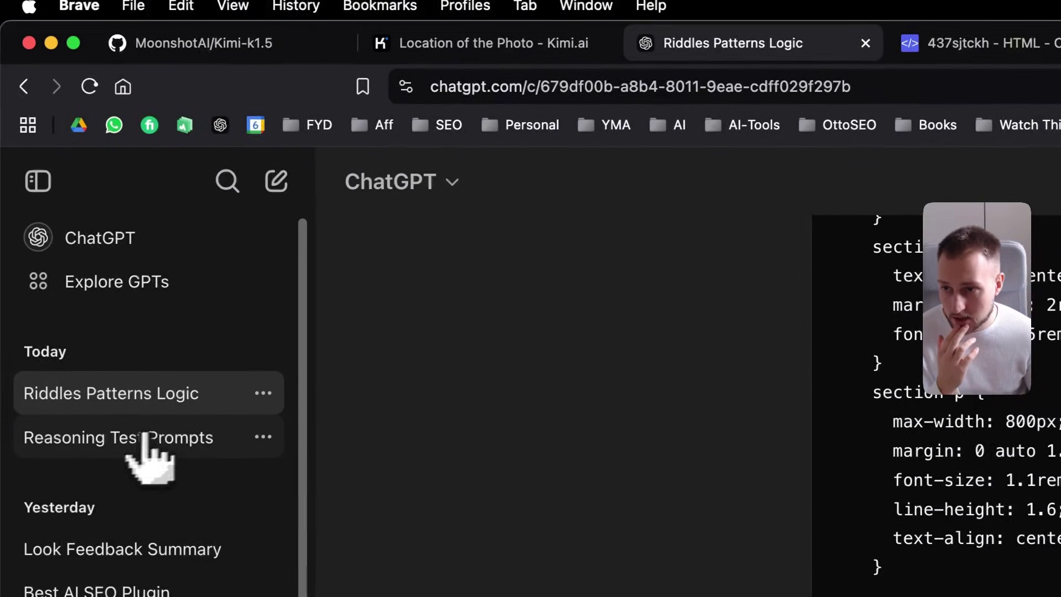
{"action": "left_click", "coordinate": [145, 439]}
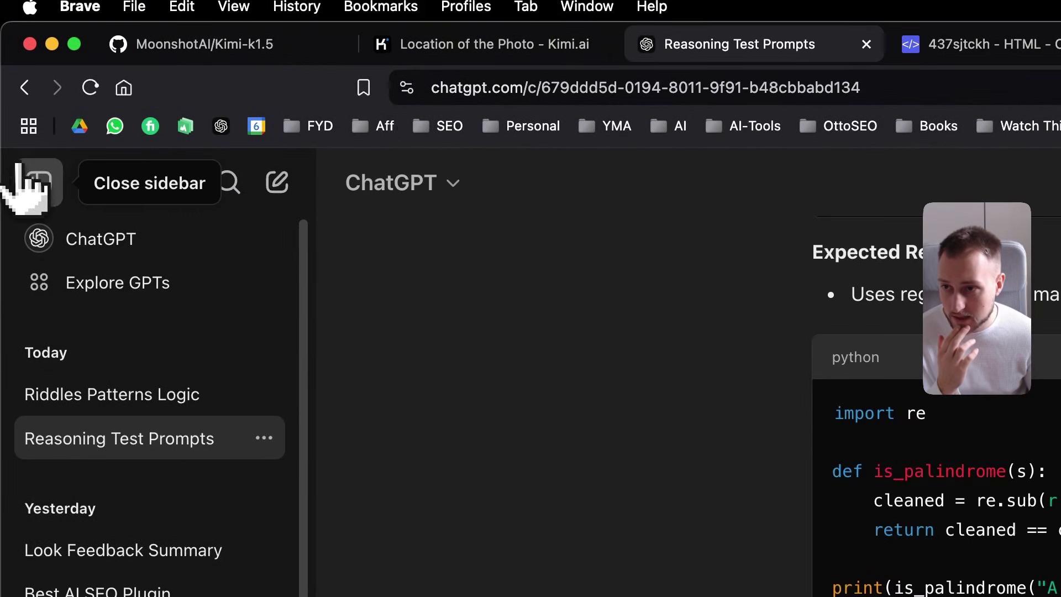
{"action": "left_click", "coordinate": [28, 183]}
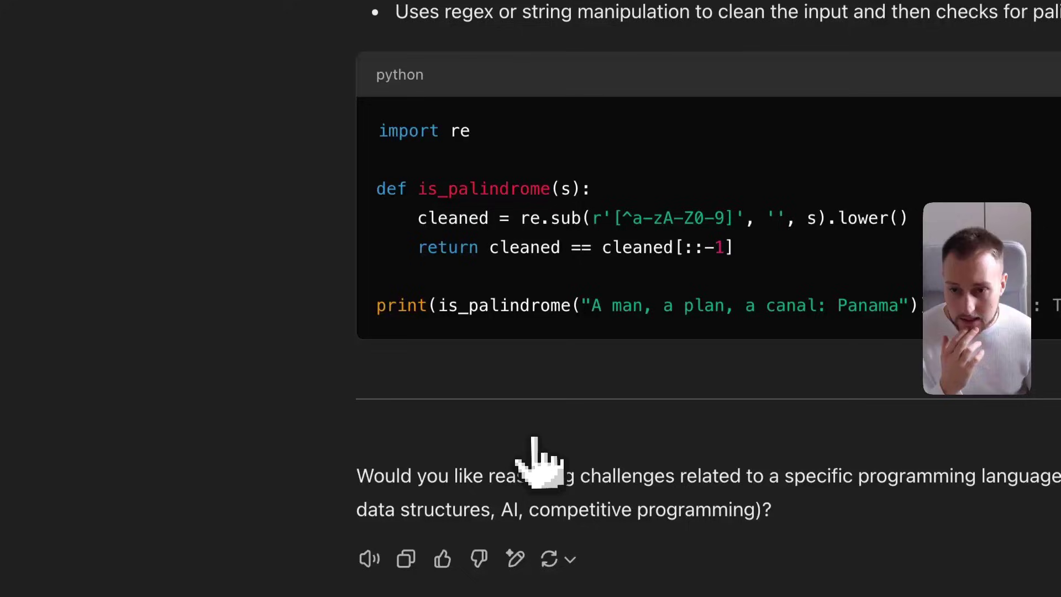
- Select the section 5 palindrome prompt, copy the Panama test string, and highlight the expected-response line
{"action": "scroll", "coordinate": [398, 403], "scroll_direction": "up", "scroll_amount": 5}
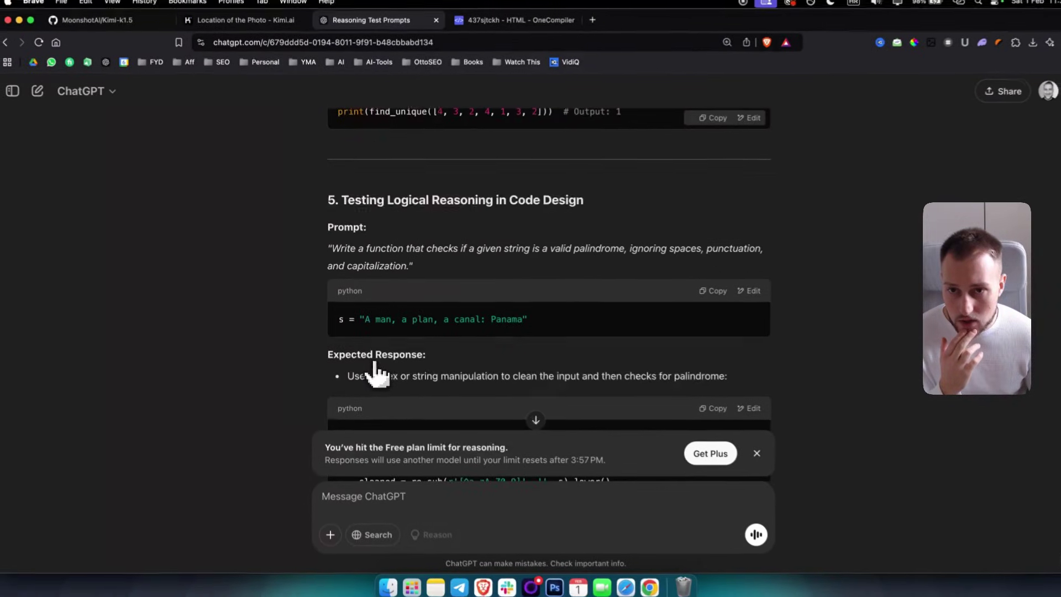
{"action": "scroll", "coordinate": [373, 371], "scroll_direction": "down", "scroll_amount": 2}
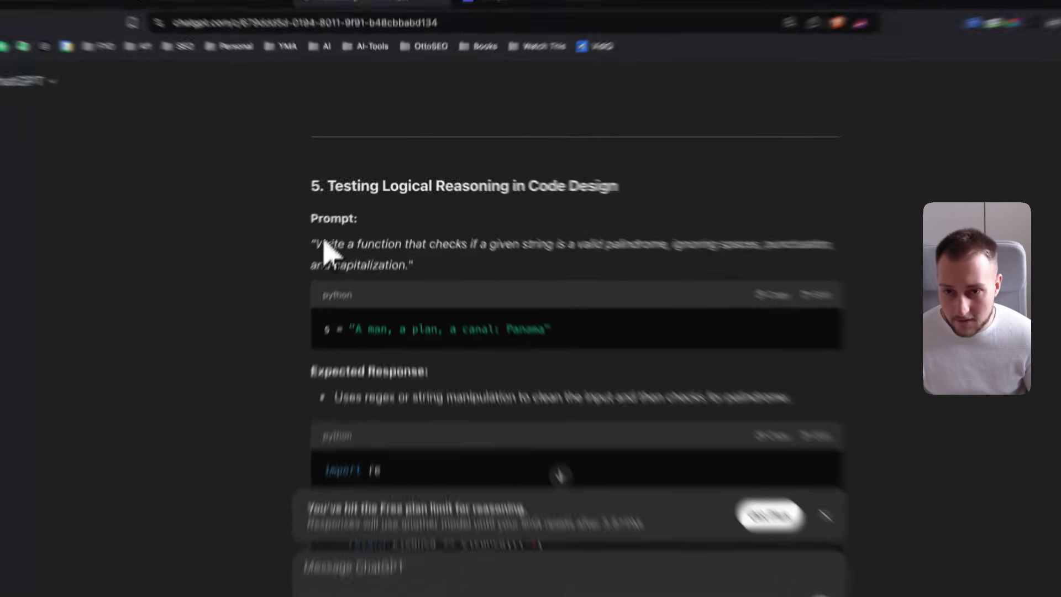
{"action": "left_click_drag", "start_coordinate": [331, 225], "coordinate": [413, 226]}
{"action": "left_click_drag", "start_coordinate": [408, 303], "coordinate": [491, 315]}
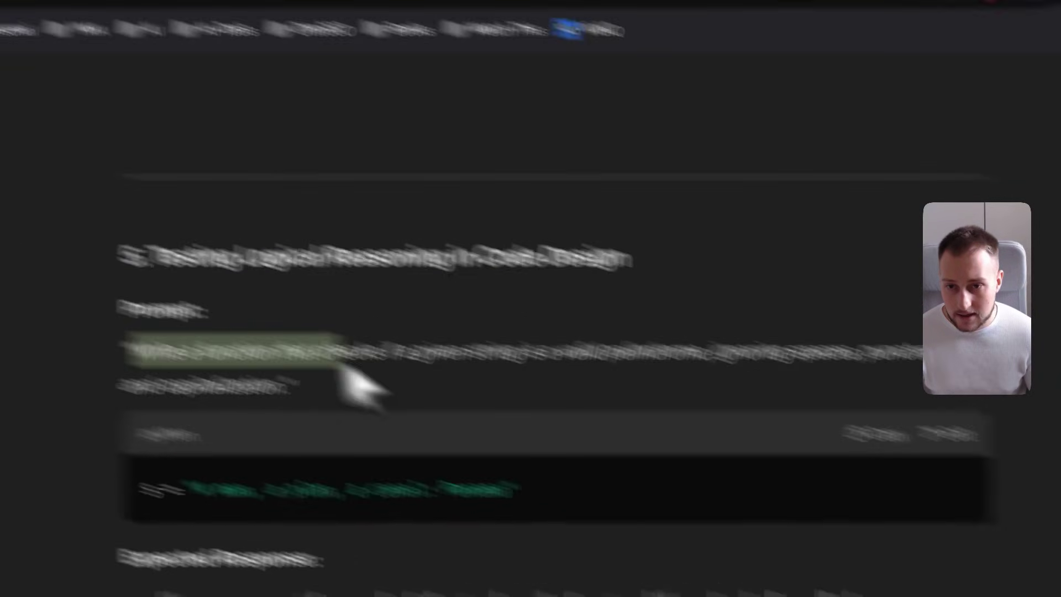
{"action": "left_click_drag", "start_coordinate": [359, 387], "coordinate": [293, 391]}
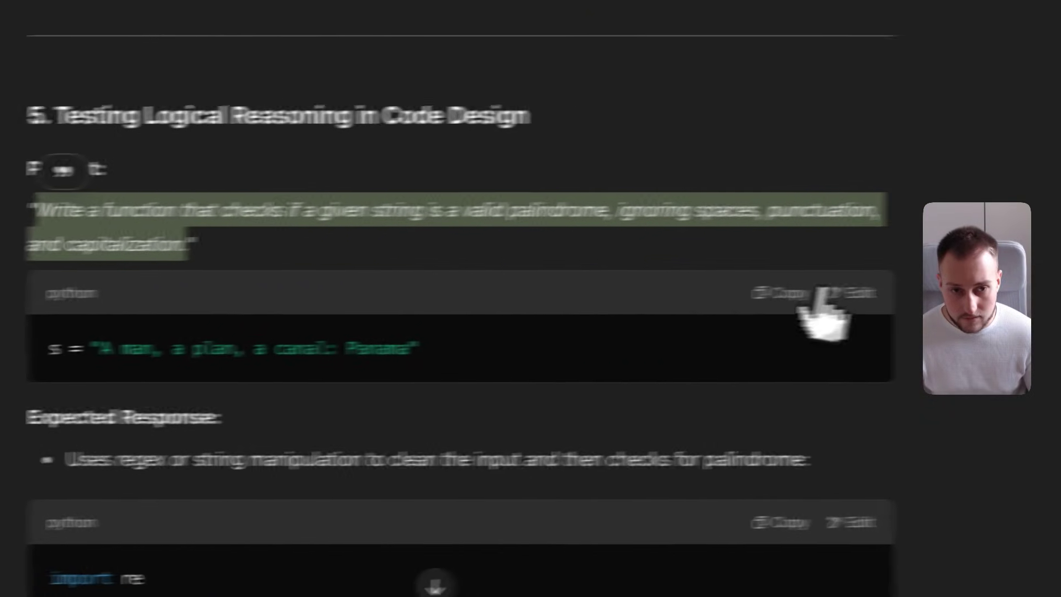
{"action": "left_click", "coordinate": [795, 299]}
{"action": "left_click", "coordinate": [309, 348]}
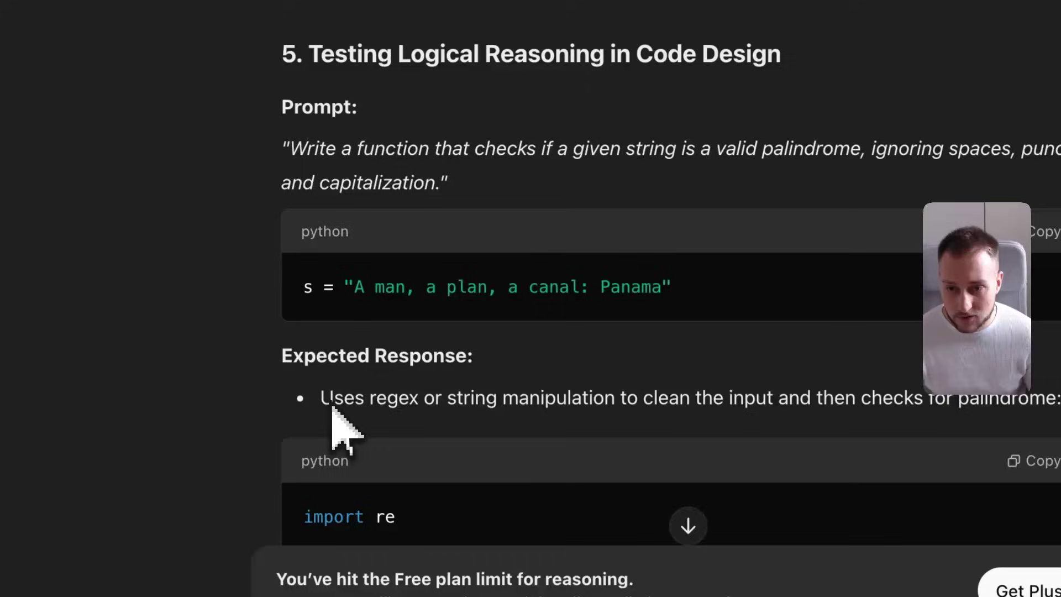
{"action": "left_click_drag", "start_coordinate": [332, 407], "coordinate": [1053, 407]}
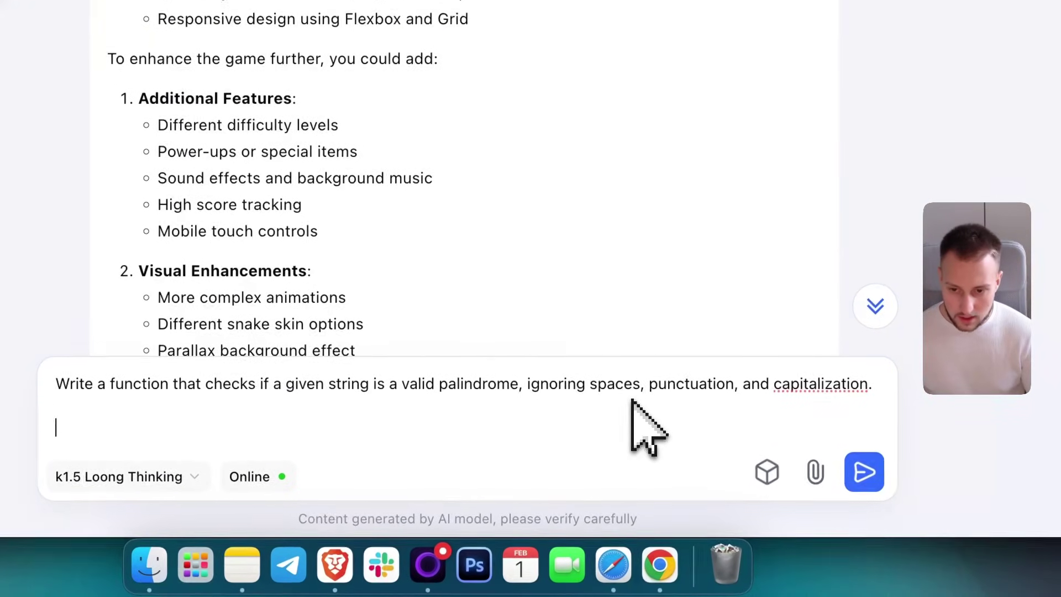
- Send the Panama palindrome test to Kimi and compare its answer with ChatGPT's expected regex/string-manipulation response
{"action": "key", "text": "super+v"}
{"action": "key", "text": "Return"}
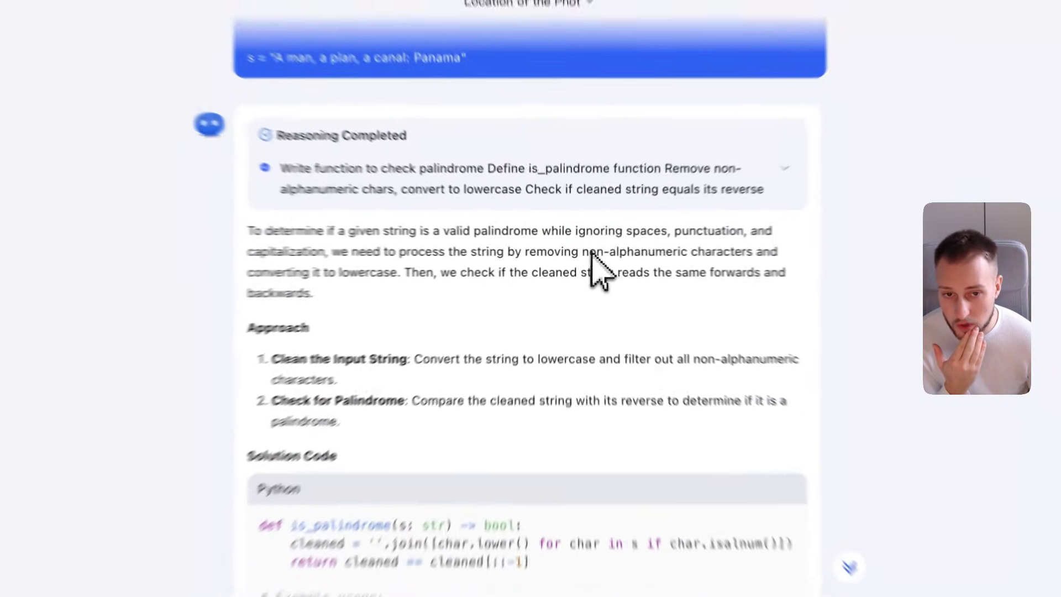
{"action": "left_click_drag", "start_coordinate": [579, 254], "coordinate": [684, 255]}
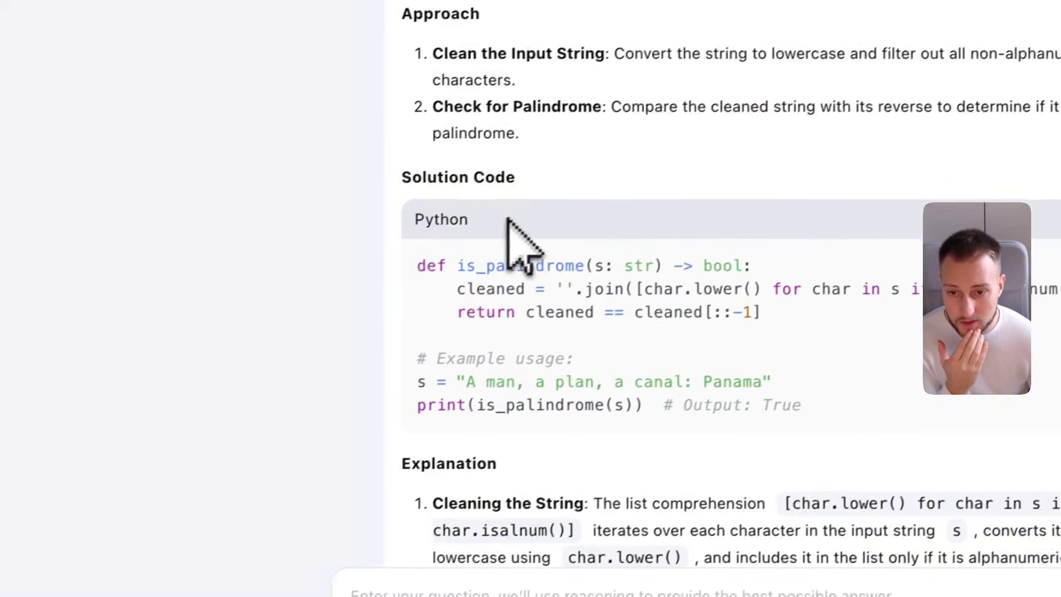
{"action": "scroll", "coordinate": [491, 237], "scroll_direction": "down", "scroll_amount": 1}
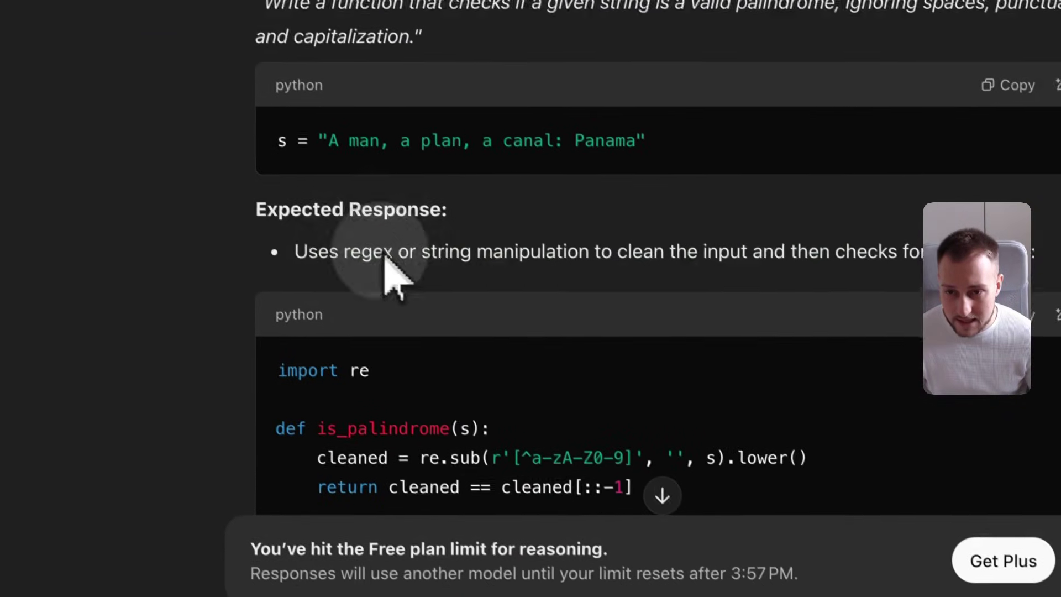
{"action": "left_click_drag", "start_coordinate": [292, 245], "coordinate": [995, 249]}
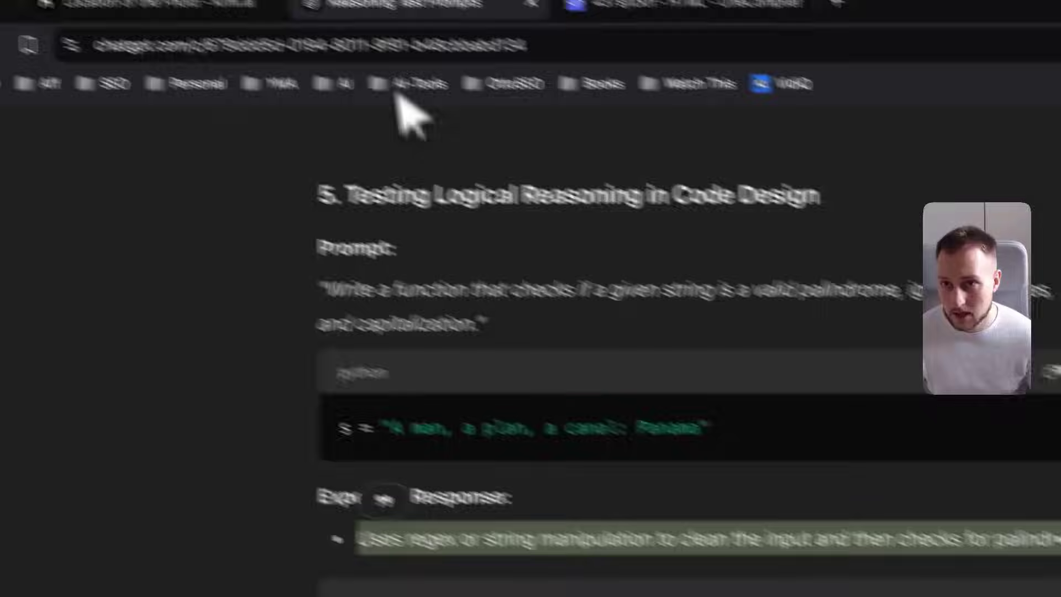
{"action": "left_click", "coordinate": [339, 58]}
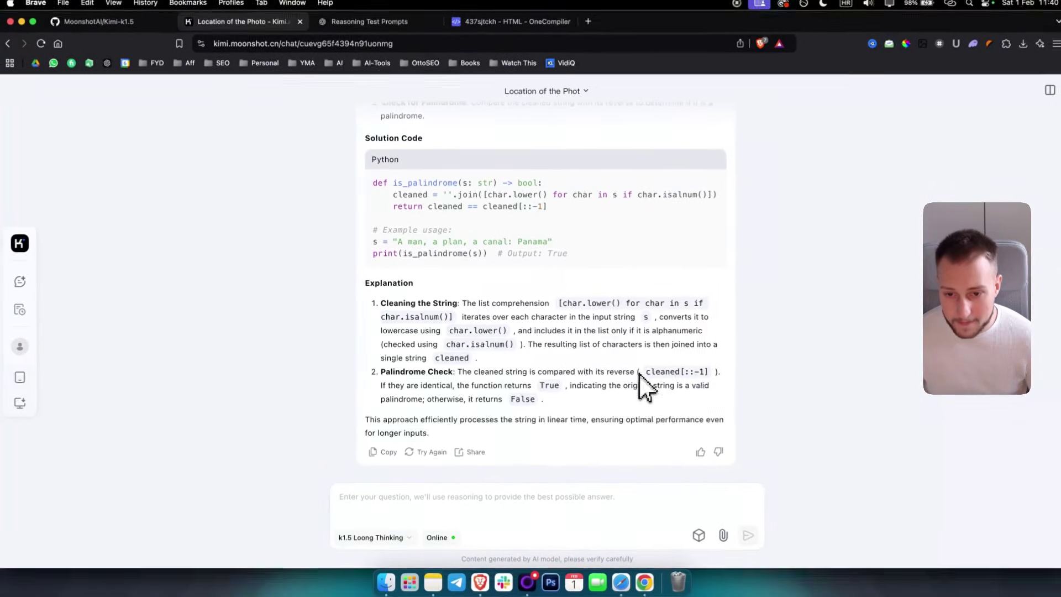
- Ask Kimi the follow-up 'did you use regex or string manipulation here?'
{"action": "left_click", "coordinate": [440, 497]}
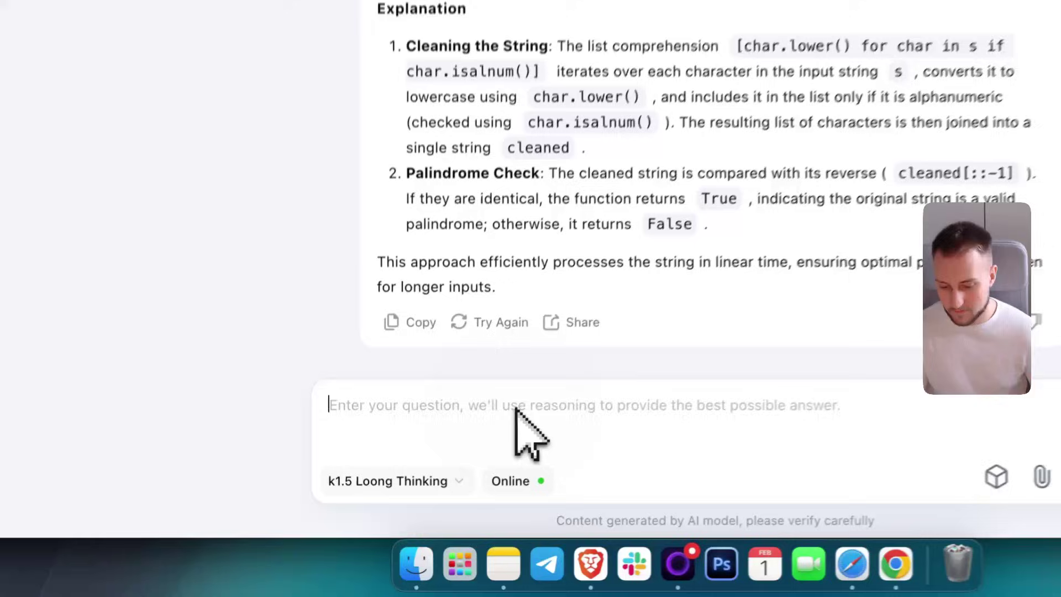
{"action": "type", "text": "did"}
{"action": "type", "text": " you use r"}
{"action": "type", "text": "ege"}
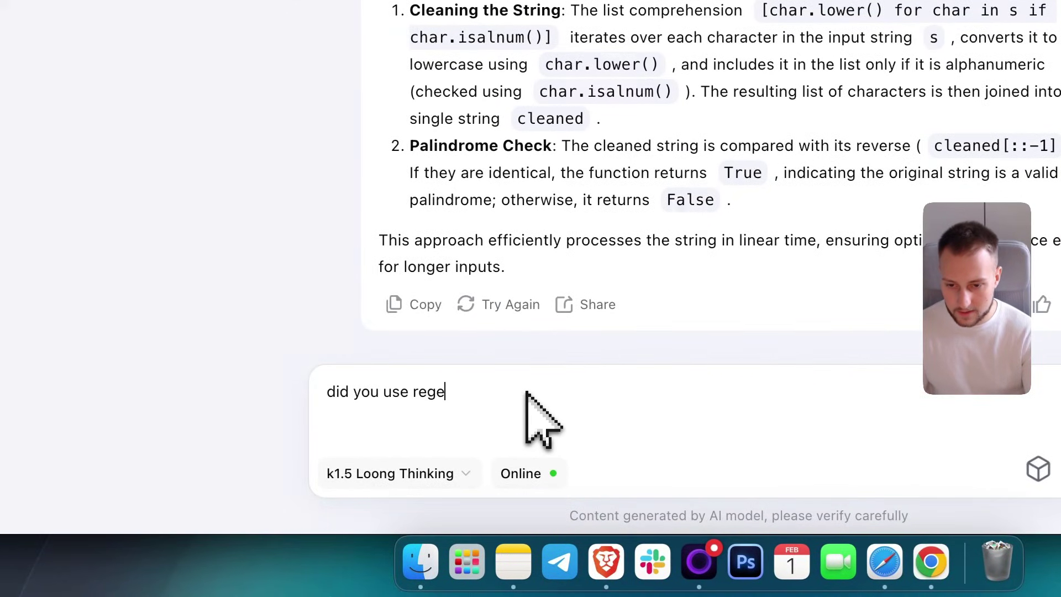
{"action": "type", "text": "x or string ma"}
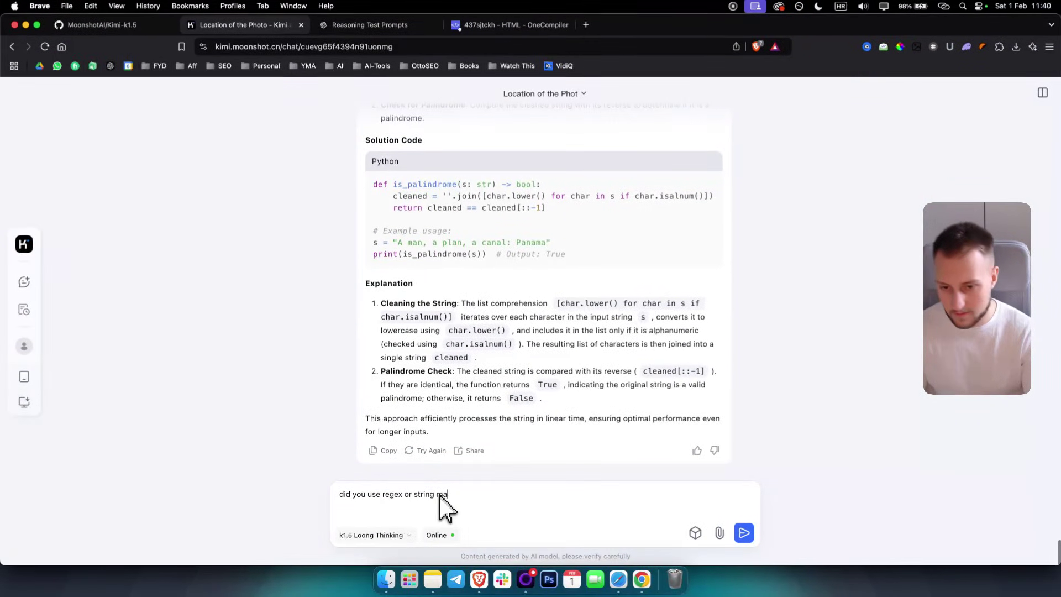
{"action": "type", "text": "nipulation here?"}
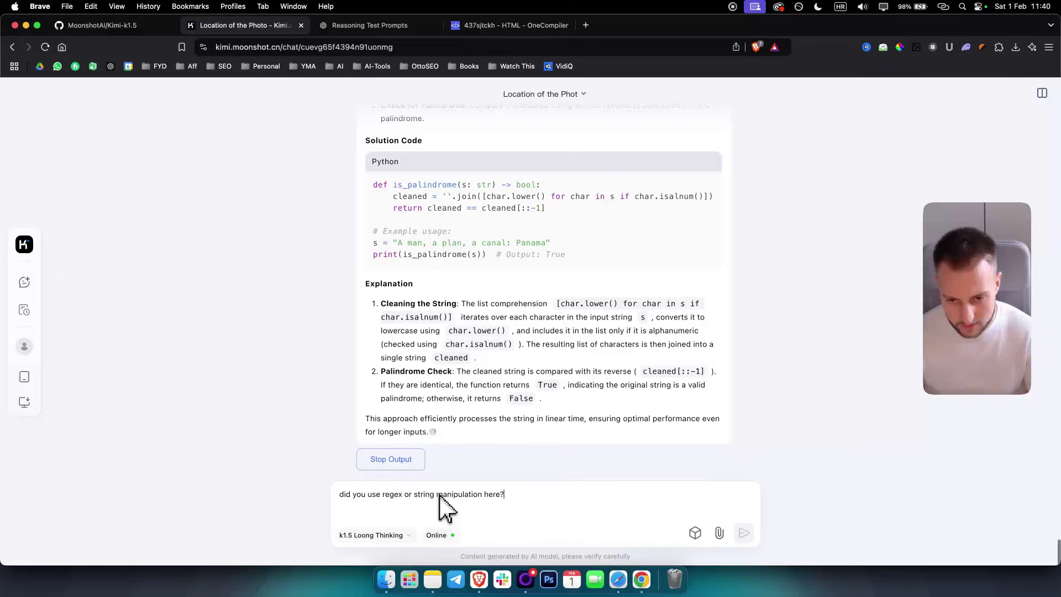
{"action": "key", "text": "Return"}
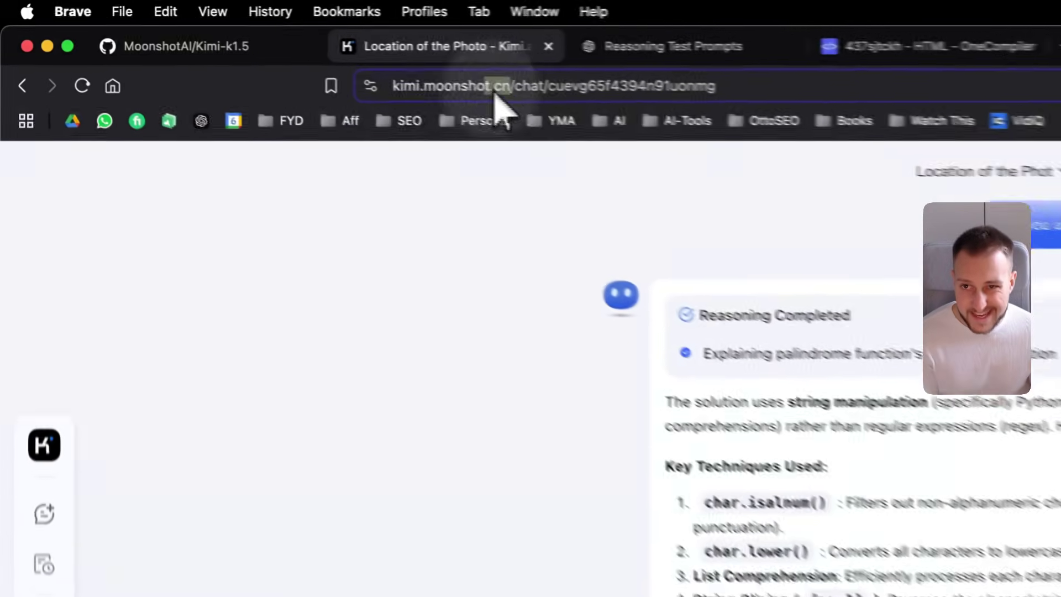
{"action": "left_click_drag", "start_coordinate": [279, 48], "coordinate": [175, 57]}
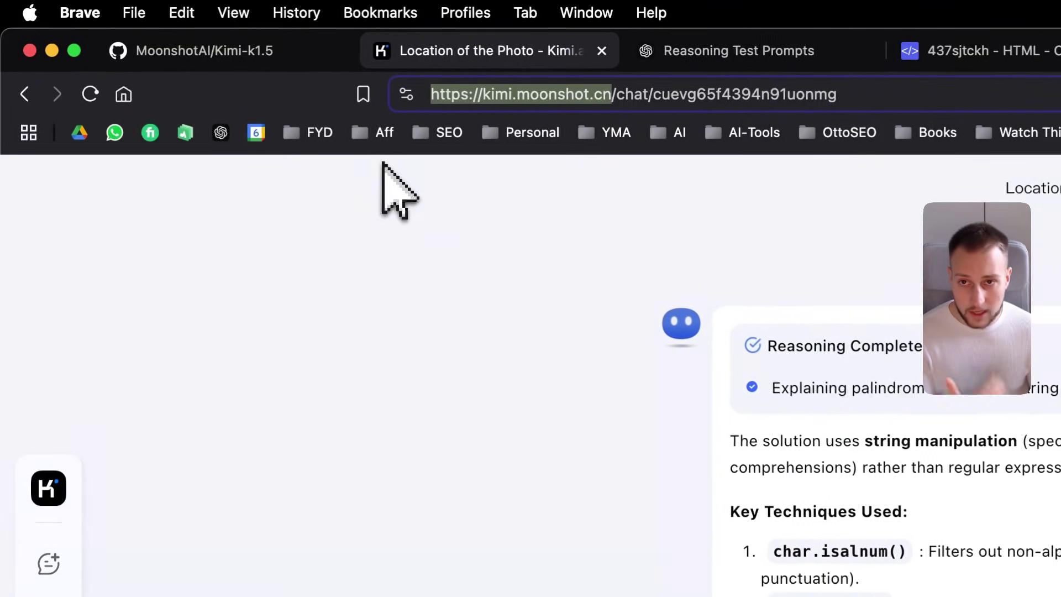
{"action": "left_click", "coordinate": [223, 51]}
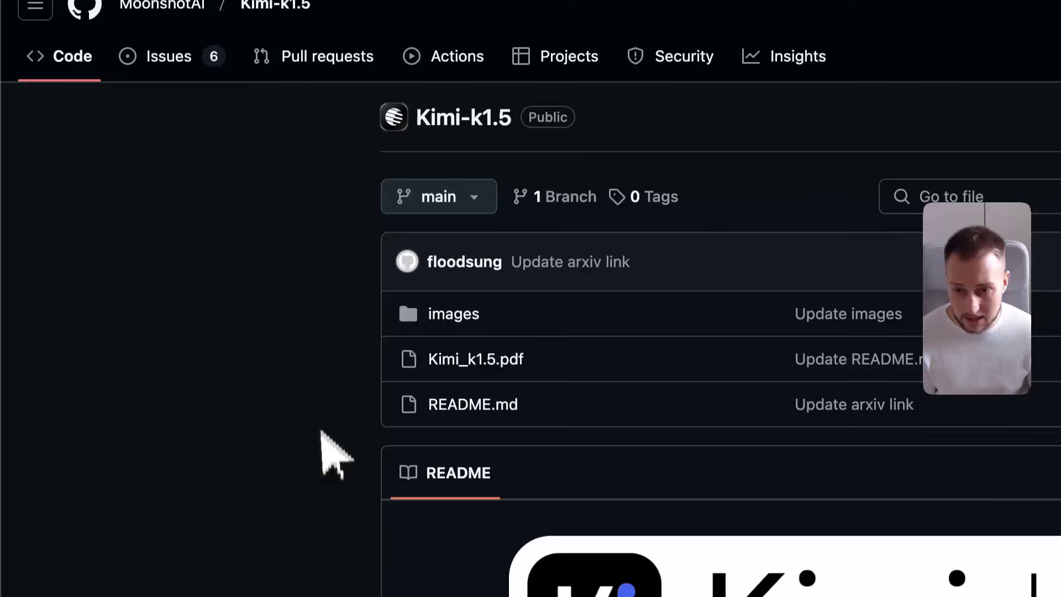
{"action": "scroll", "coordinate": [326, 431], "scroll_direction": "down", "scroll_amount": 6}
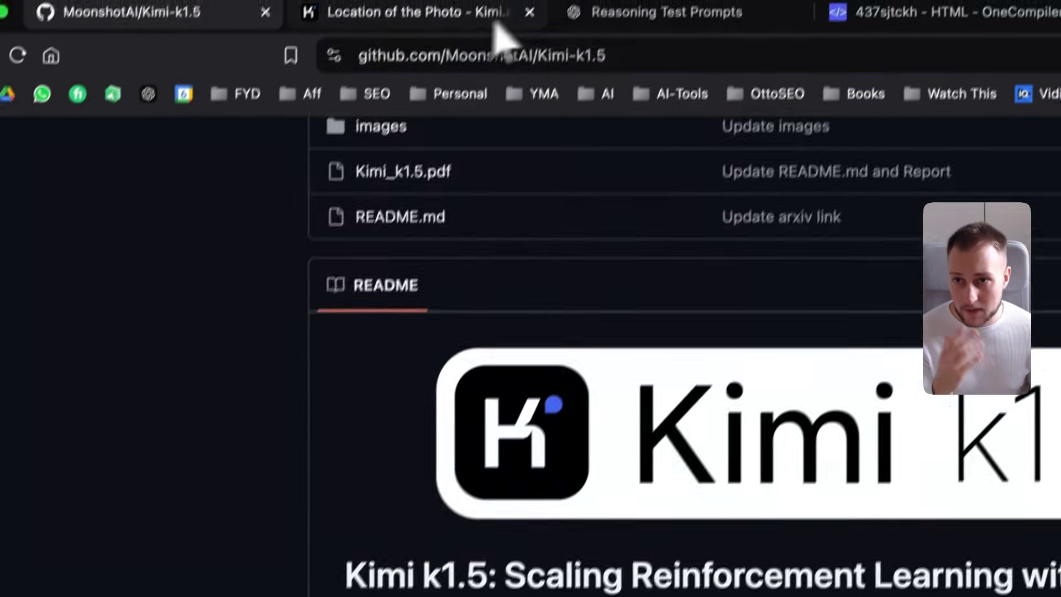
{"action": "left_click", "coordinate": [501, 19]}
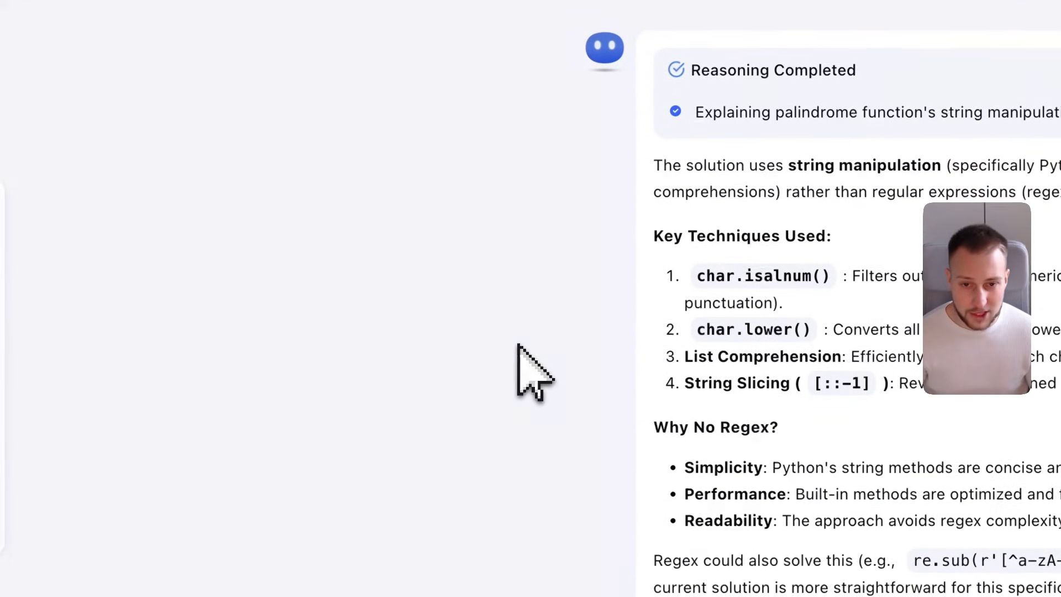